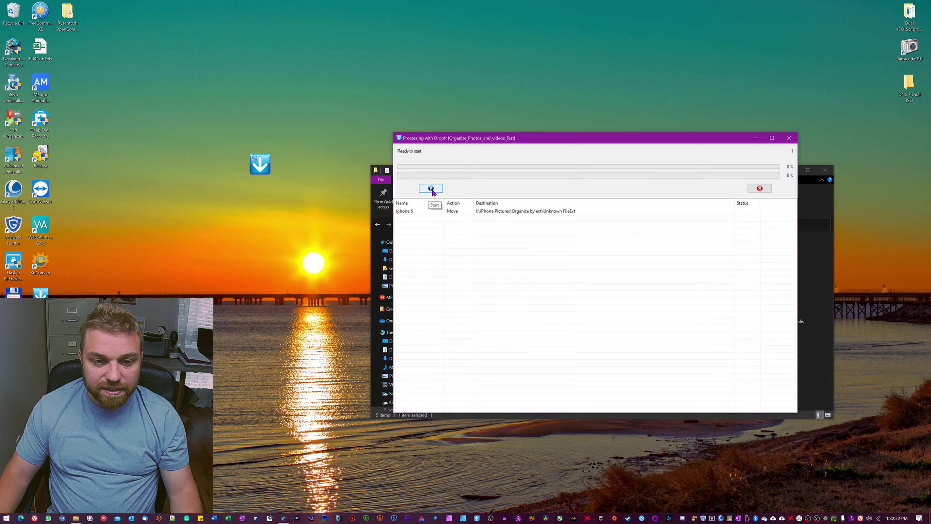
Run the Iphone 6 move, dismiss the partial-failure notice, widen the Action column and close the window.
left_click(431, 189)
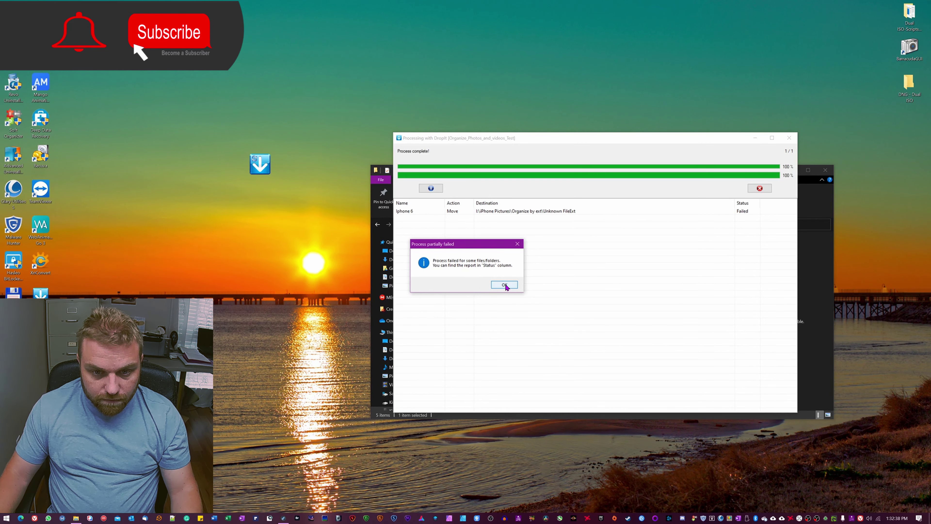
left_click(505, 285)
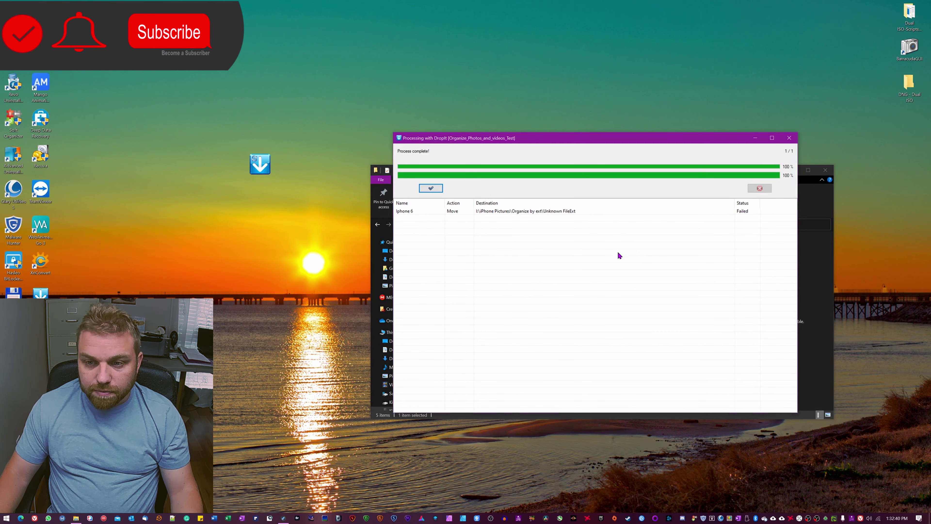
left_click_drag(475, 202, 506, 202)
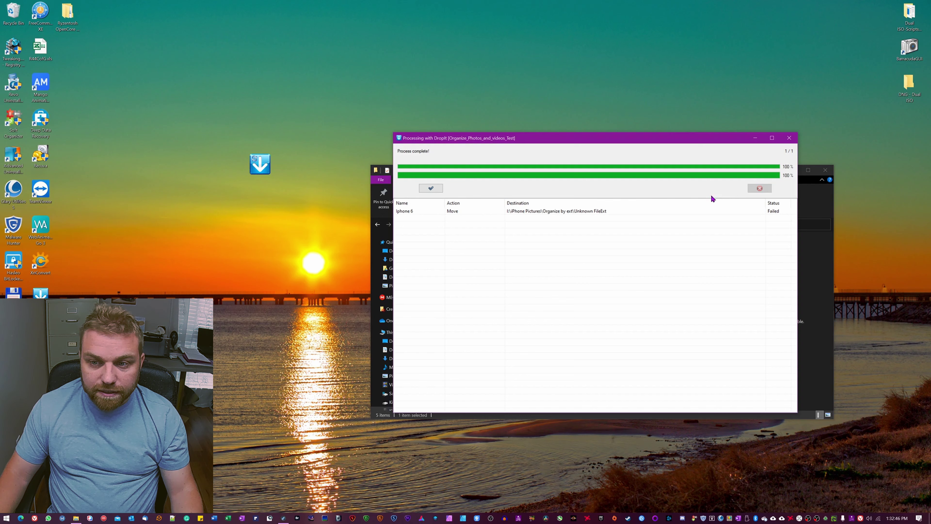
left_click(789, 138)
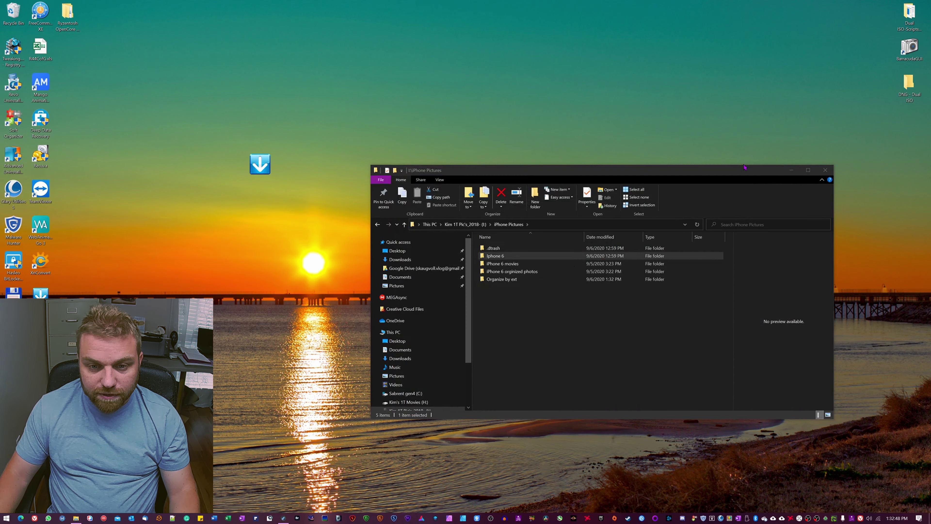
Confirm the Iphone 6 folder and its 2016-11-13 subfolder still sit in iPhone Pictures.
double_click(498, 258)
double_click(498, 257)
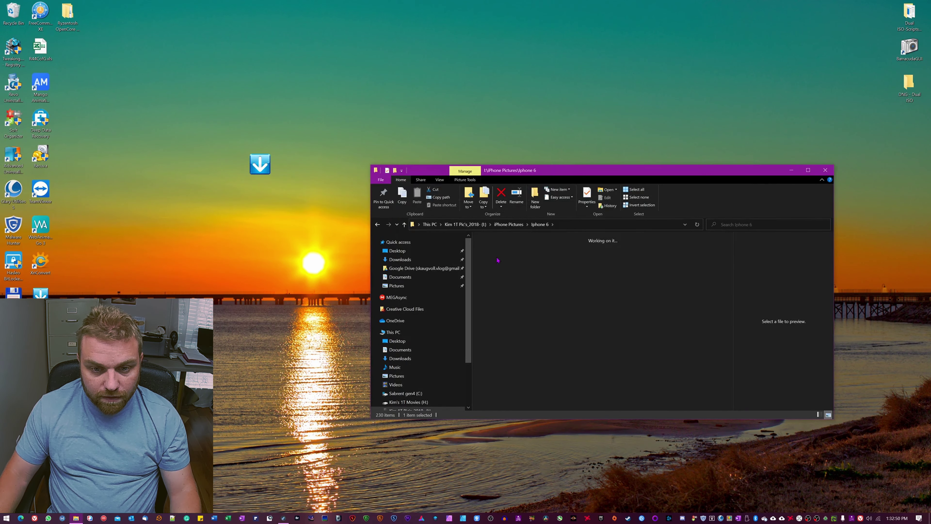
key("BackSpace")
key("BackSpace")
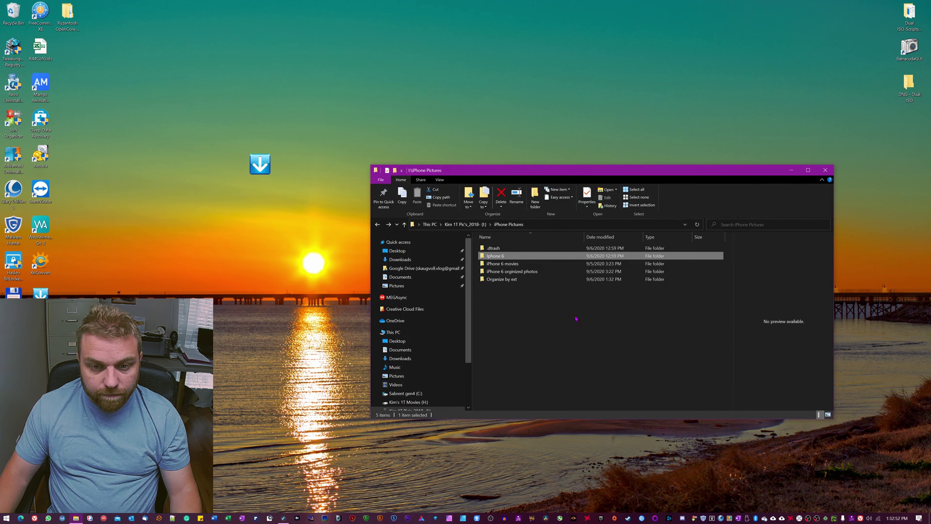
Delete the first three characters of the 'Organize files by ext' rules and save the association.
right_click(265, 166)
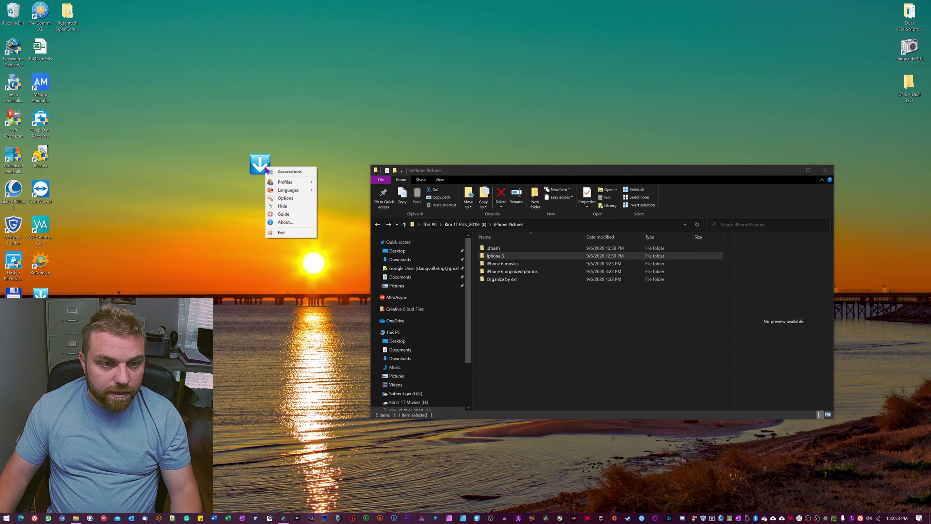
left_click(280, 172)
left_click(326, 206)
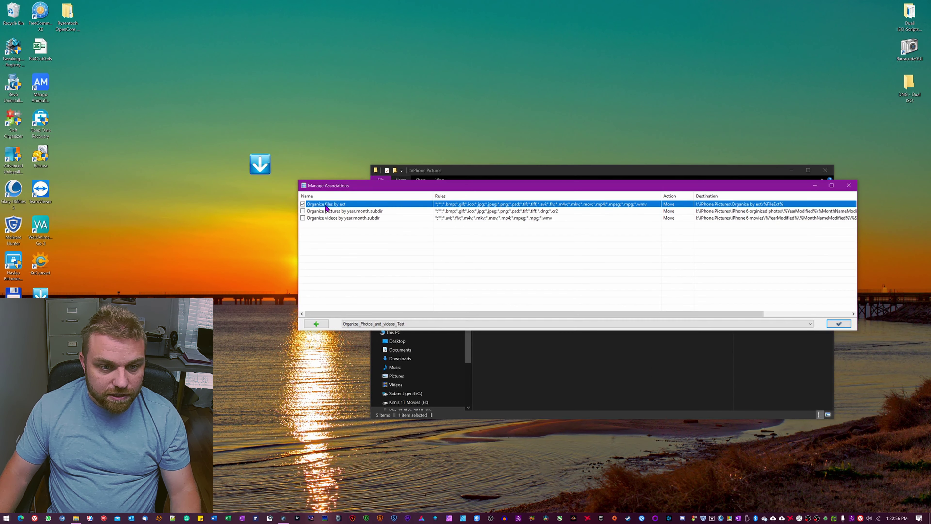
right_click(332, 207)
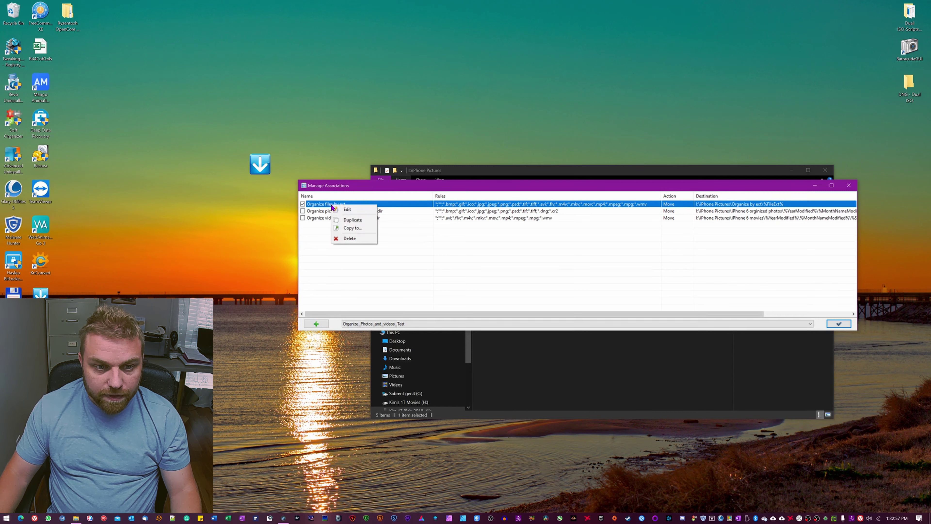
left_click(346, 210)
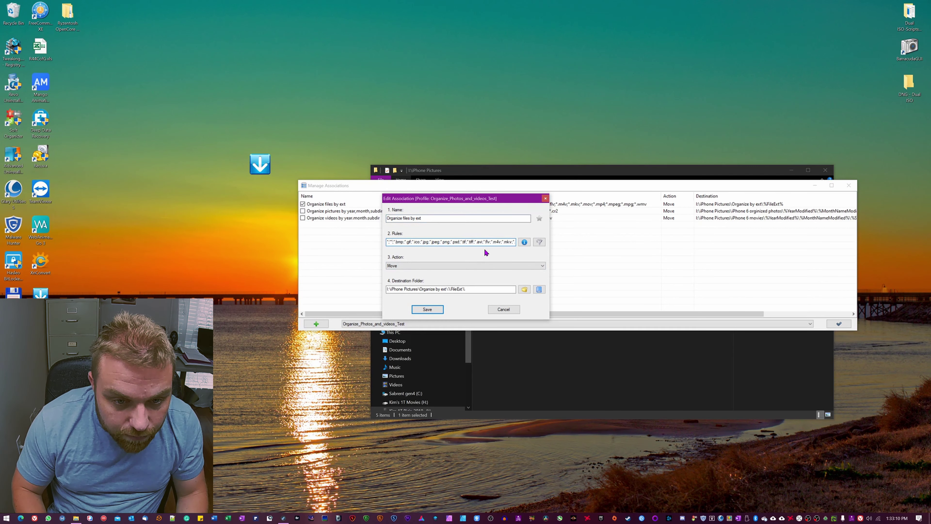
key("BackSpace")
key("BackSpace")
key("BackSpace")
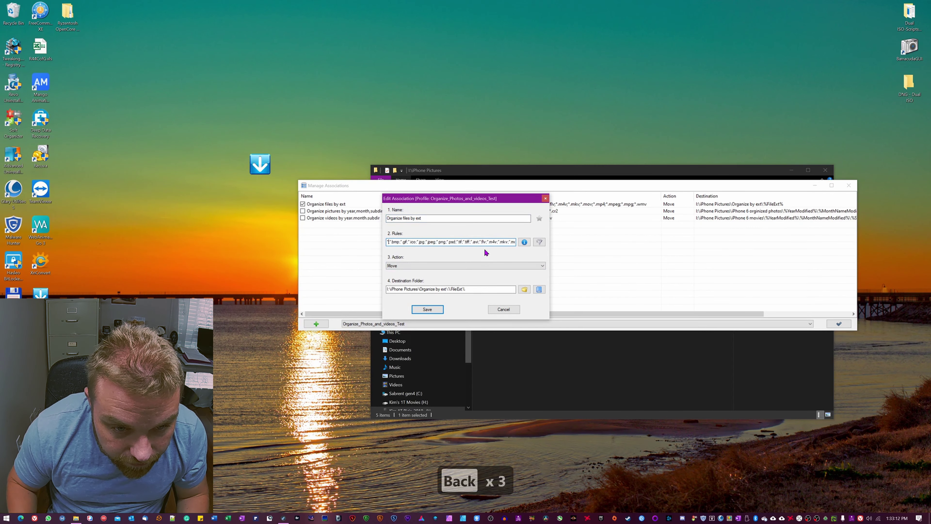
left_click(427, 309)
left_click(839, 324)
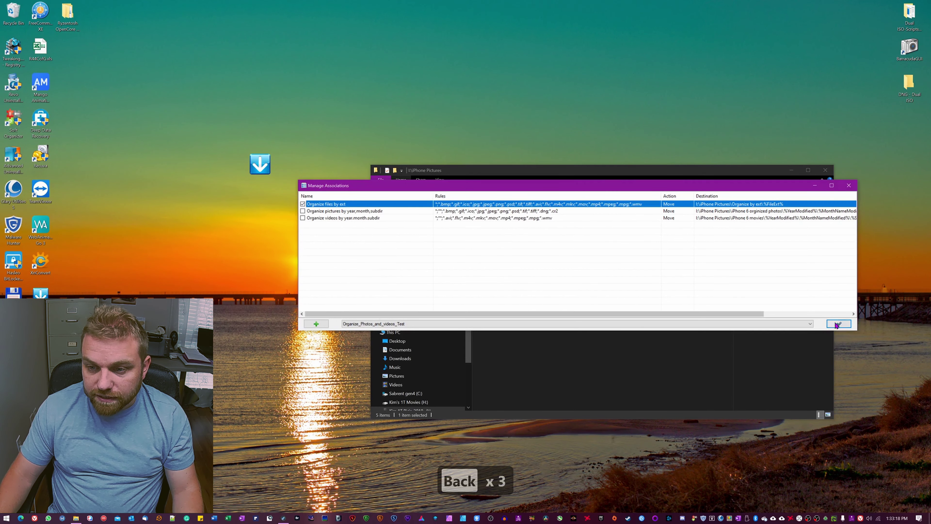
Drop the Iphone 6 folder onto DropIt, accept the 4.31 GB batch, and review the 757-file list.
left_click_drag(498, 259, 260, 164)
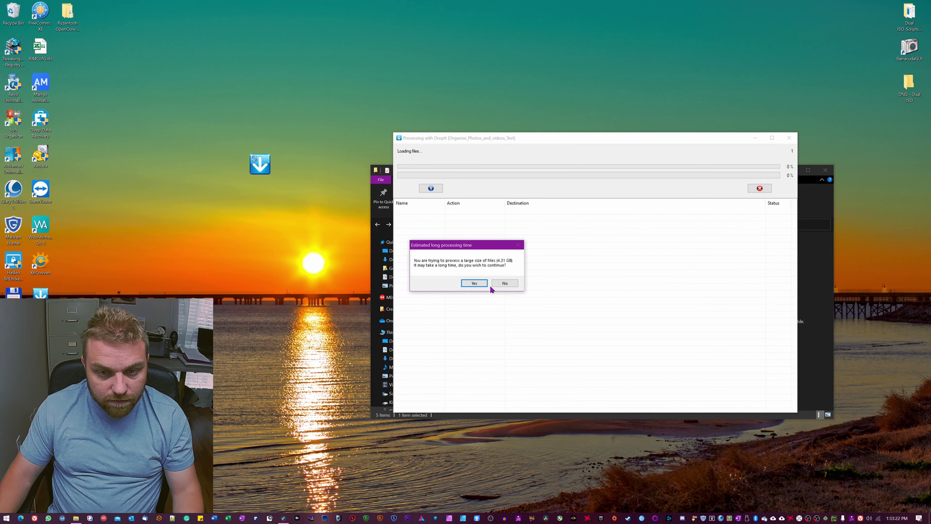
left_click(476, 282)
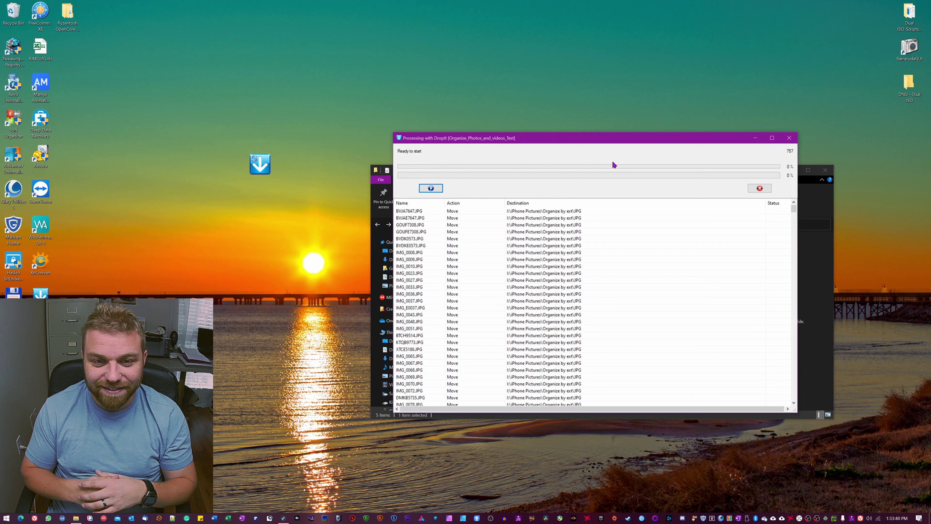
scroll(458, 238, "down", 10)
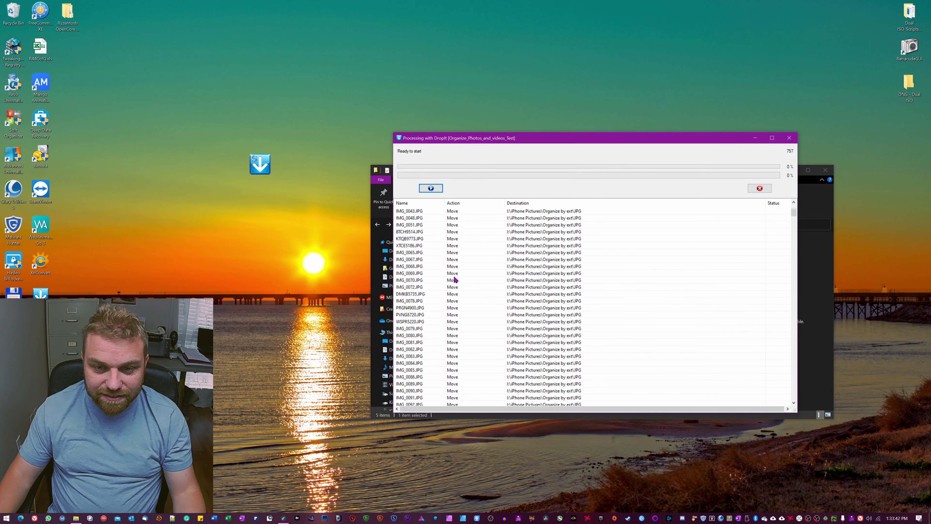
scroll(455, 323, "down", 20)
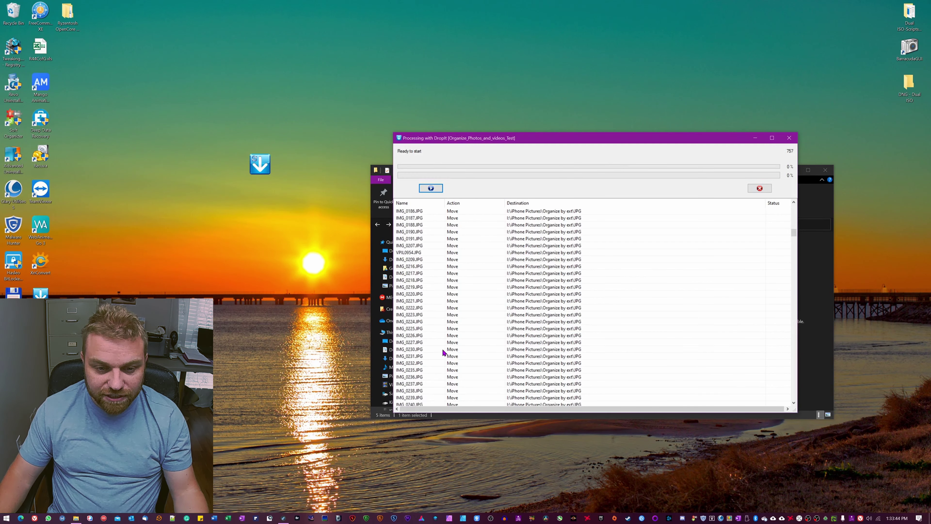
scroll(443, 352, "down", 20)
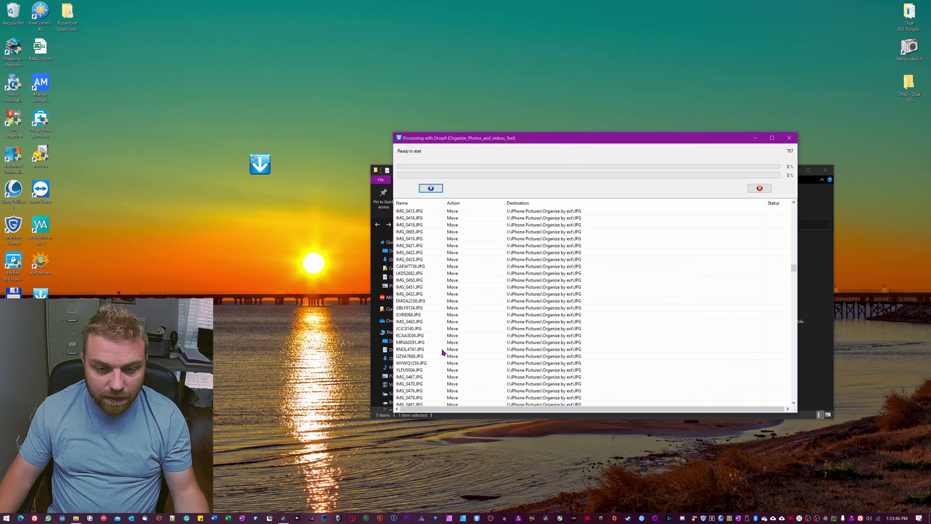
scroll(443, 351, "down", 20)
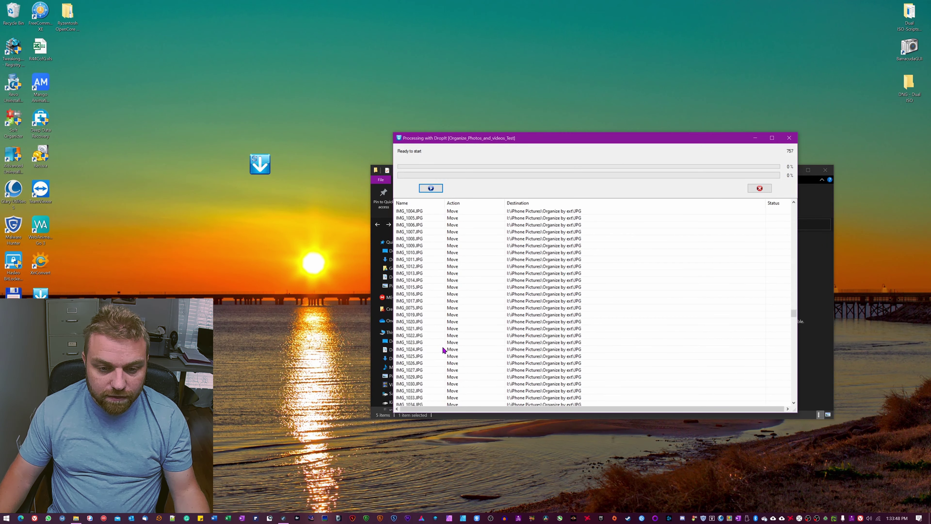
left_click_drag(794, 326, 801, 385)
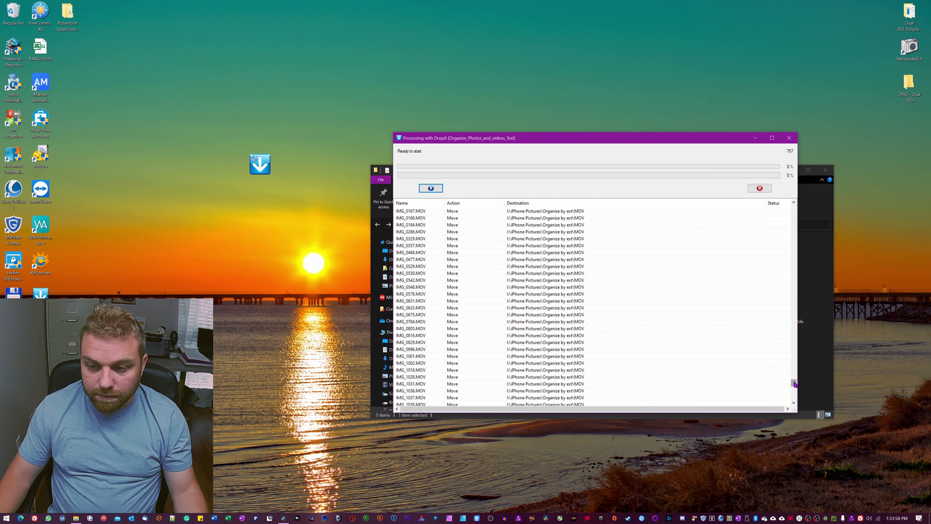
left_click_drag(794, 383, 733, 205)
Start moving the 757 files, skipping the duplicate IMG_0085.JPG.
left_click(431, 188)
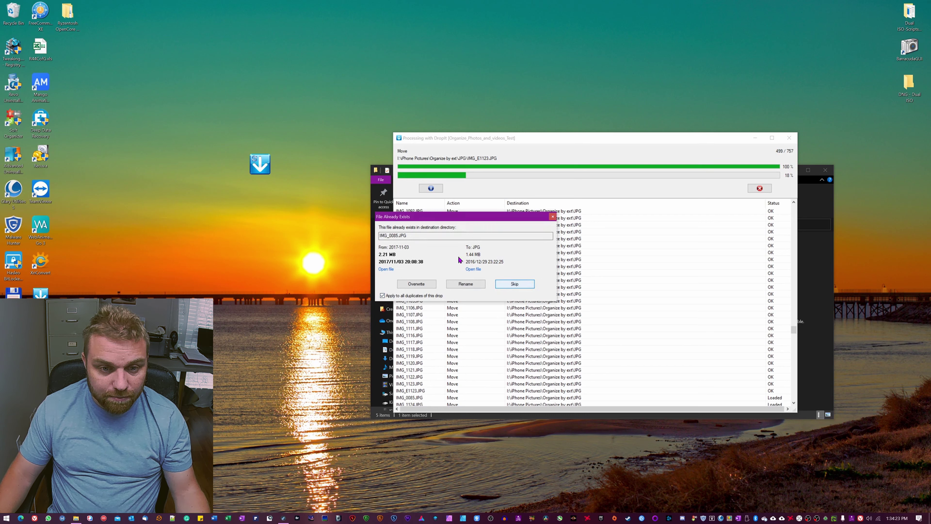
left_click(514, 284)
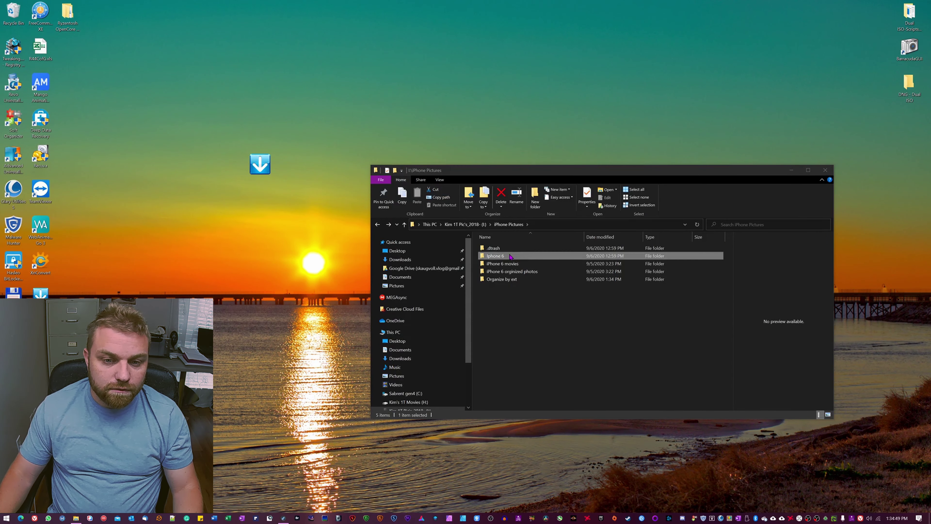
double_click(494, 256)
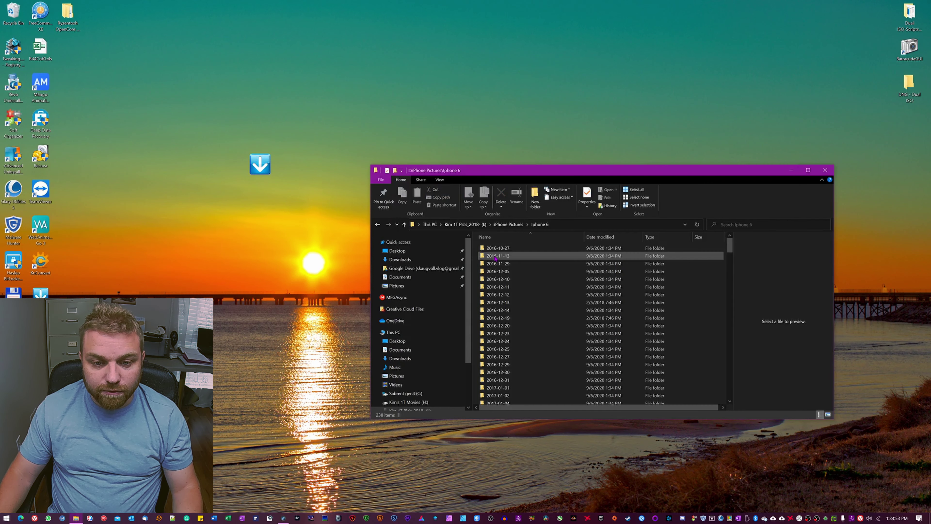
double_click(500, 279)
key("alt+Left")
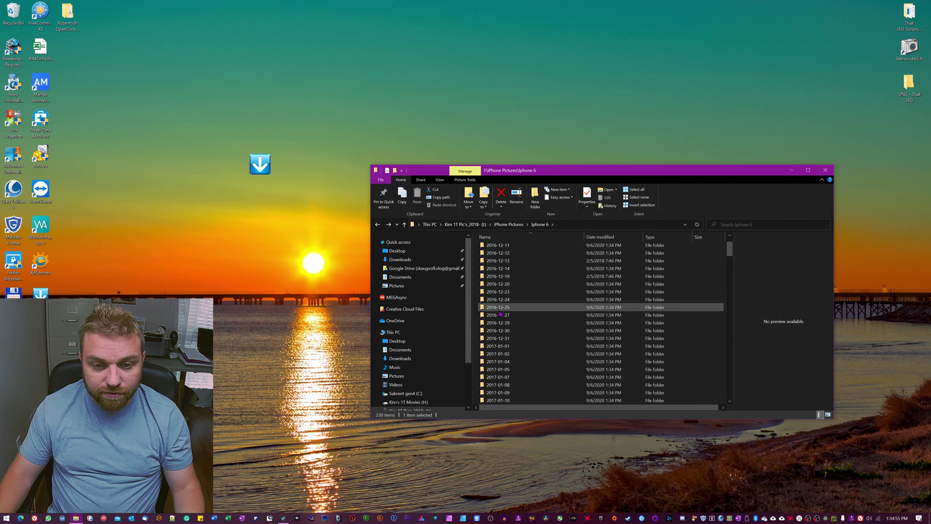
double_click(503, 323)
key("alt+Left")
scroll(502, 325, "down", 2)
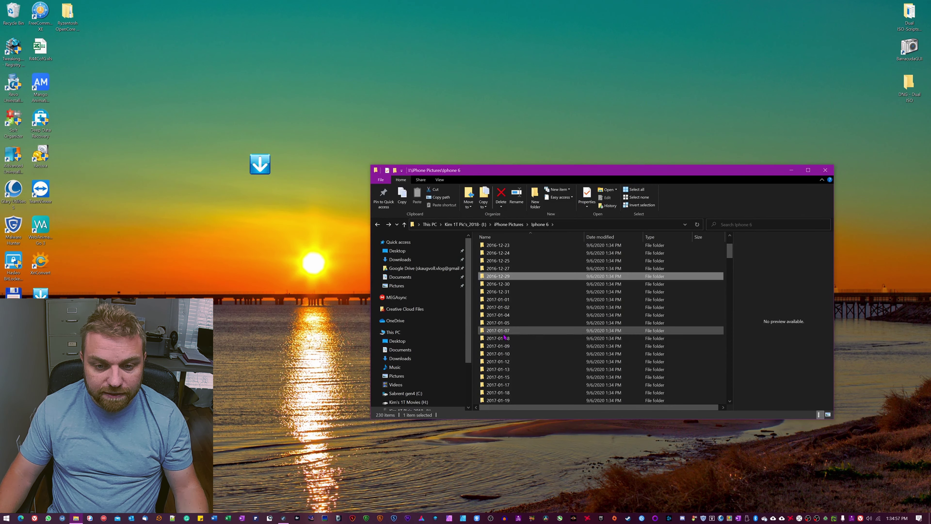
double_click(501, 345)
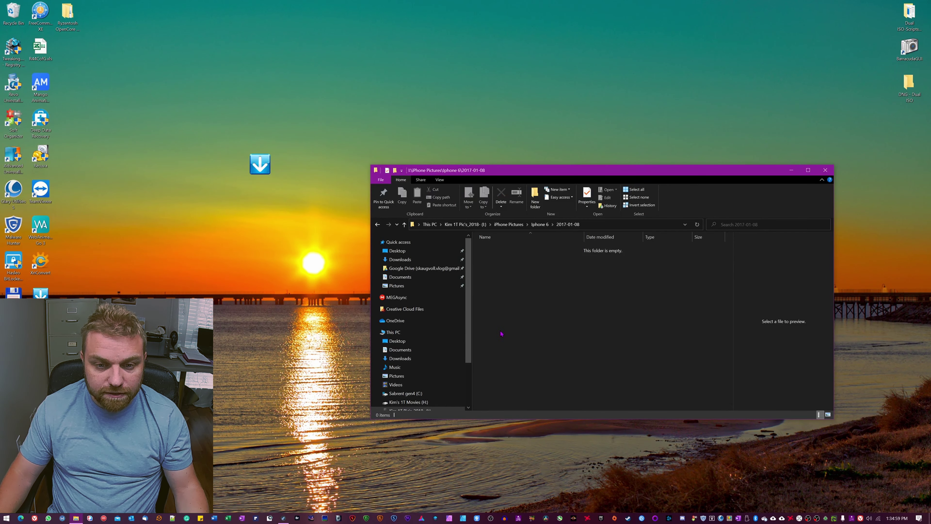
key("alt+Left")
scroll(502, 334, "down", 1)
left_click(500, 361)
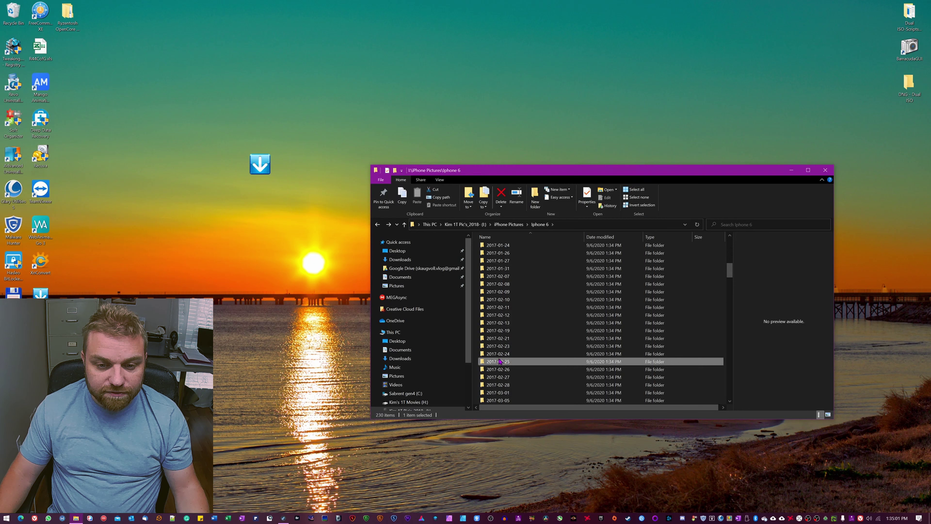
double_click(500, 361)
key("alt+Left")
key("alt+Left")
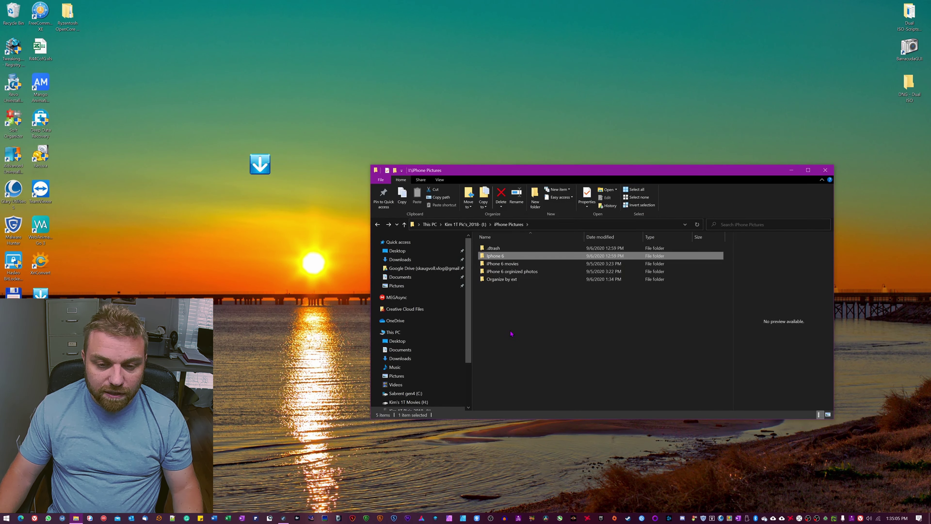
left_click(499, 281)
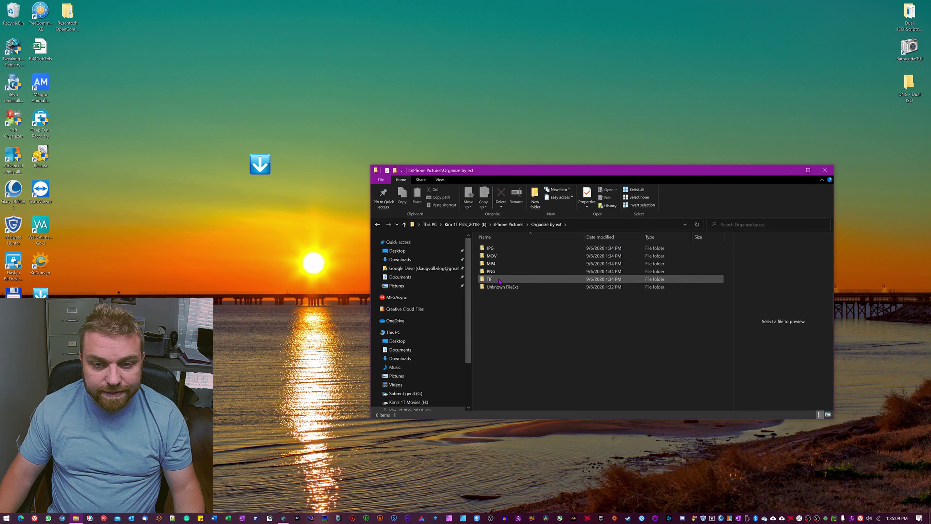
double_click(498, 252)
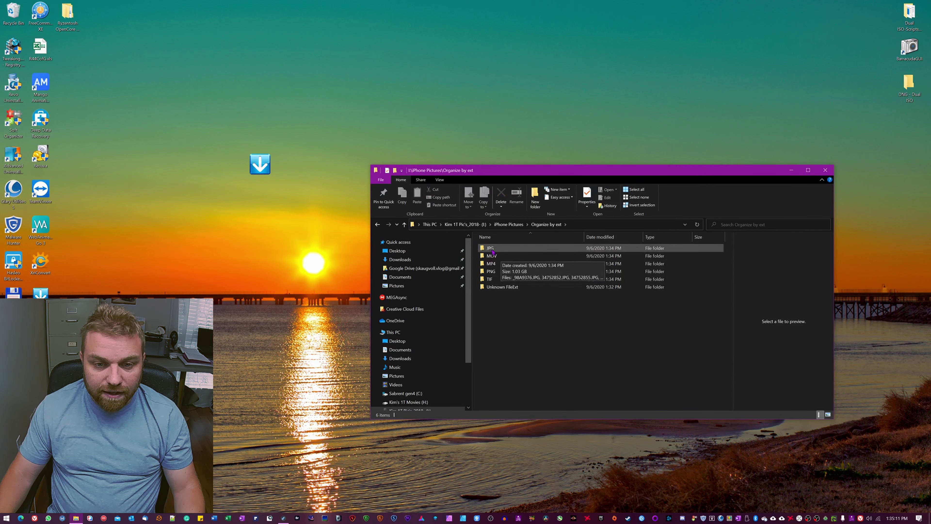
scroll(523, 345, "down", 10)
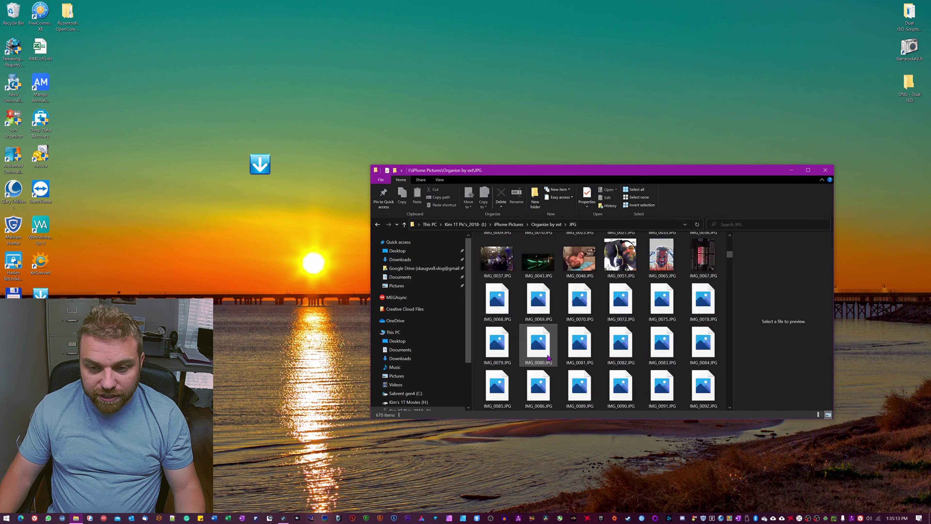
scroll(554, 353, "down", 5)
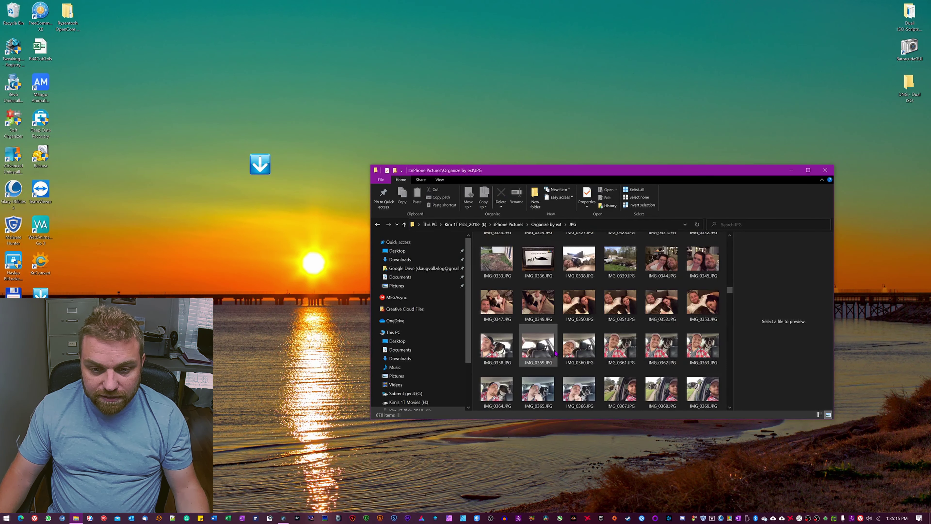
key("alt+Left")
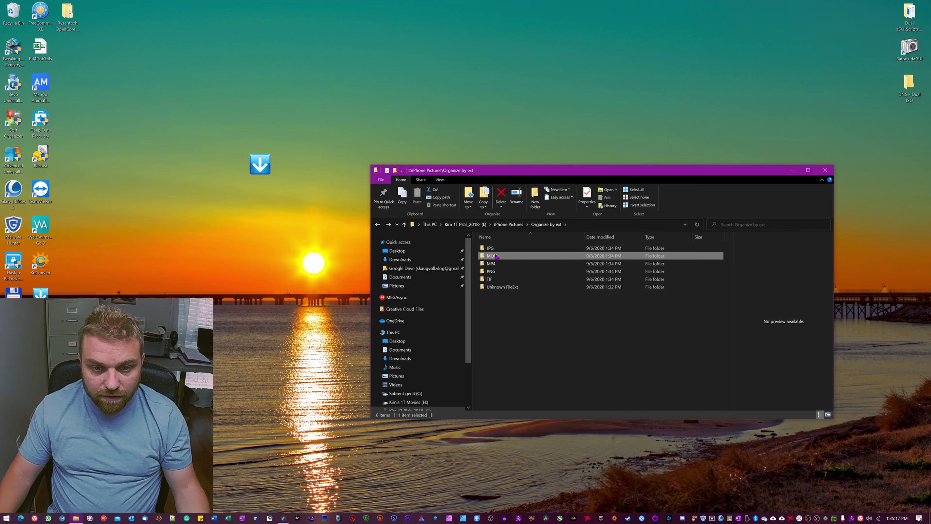
double_click(511, 262)
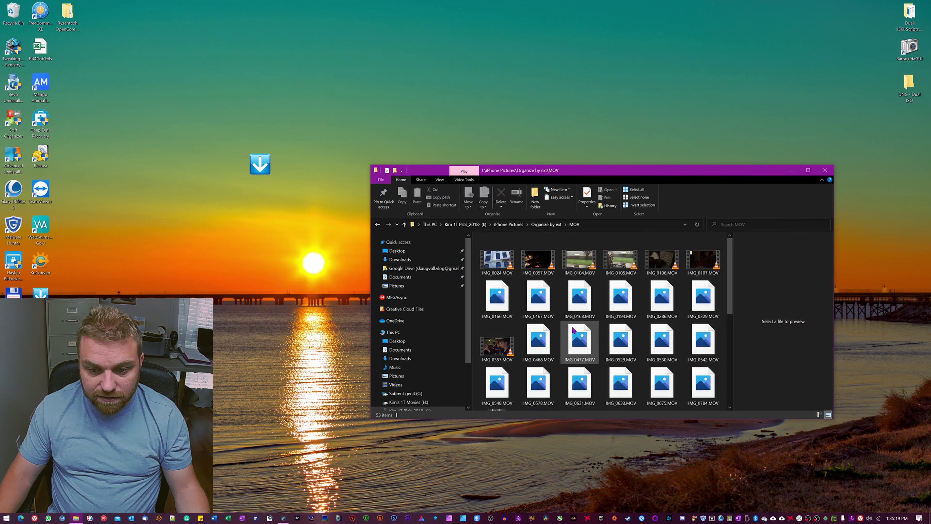
key("alt+Left")
double_click(506, 267)
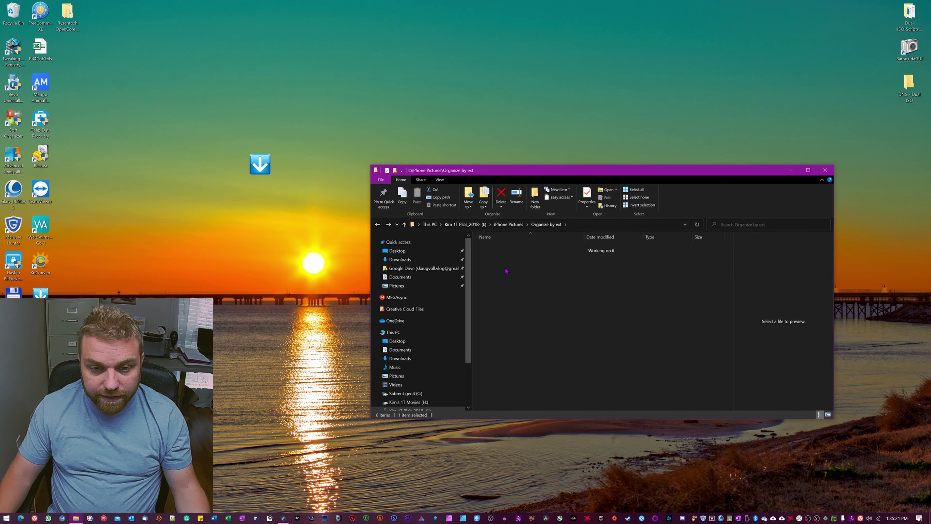
key("alt+Left")
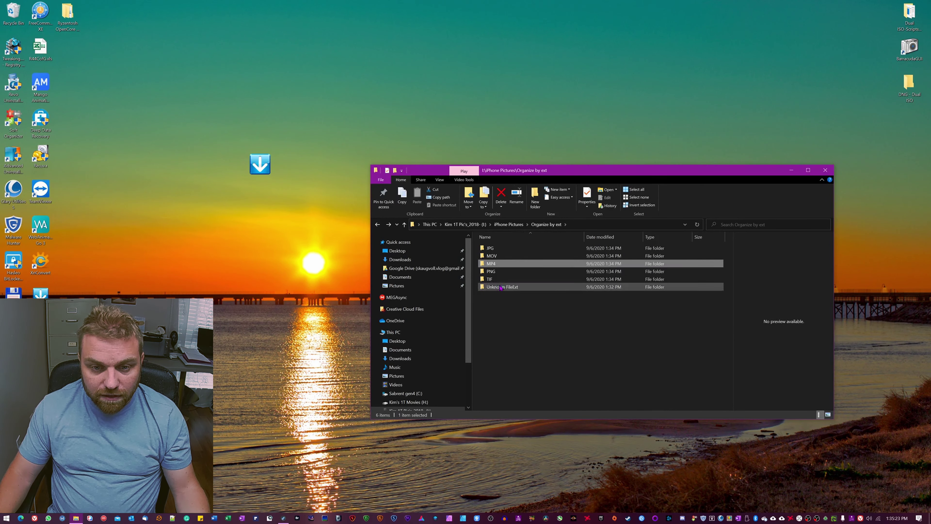
left_click(491, 272)
double_click(491, 272)
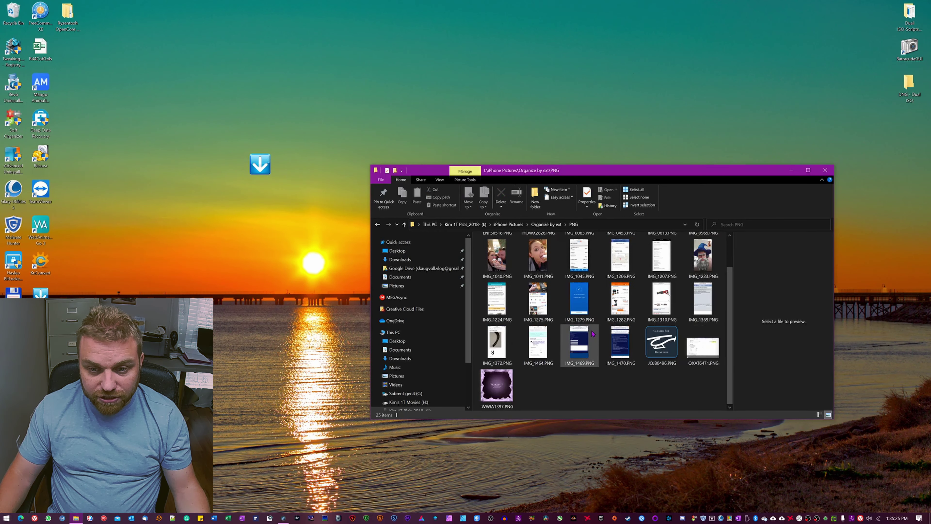
key("alt+Left")
double_click(562, 281)
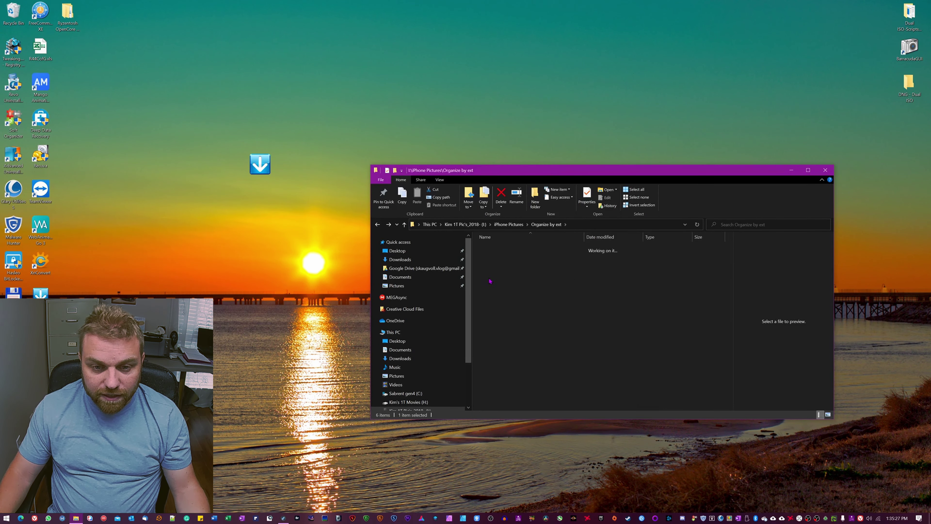
key("alt+Left")
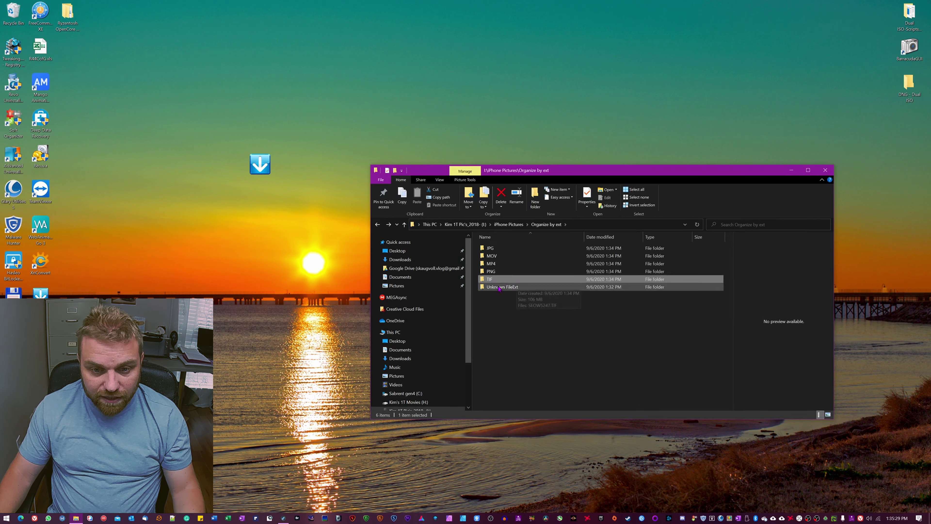
double_click(500, 287)
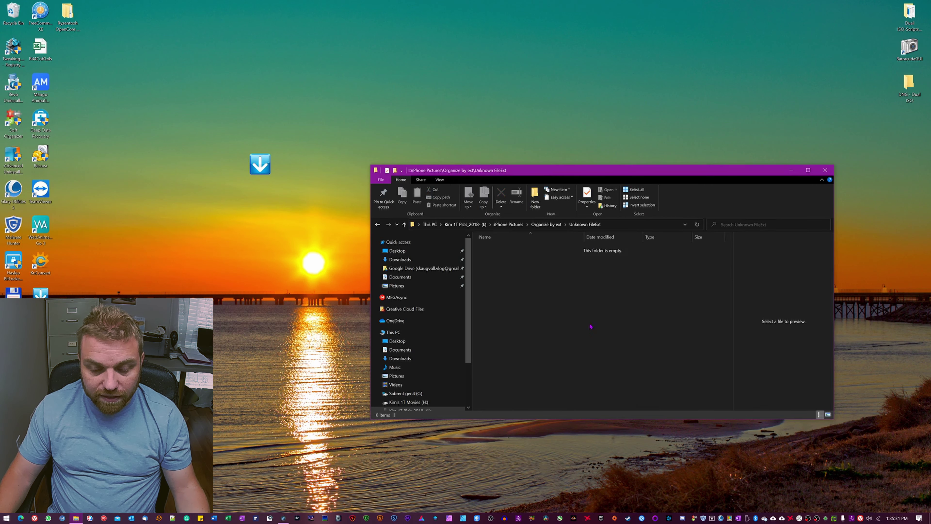
key("alt+Left")
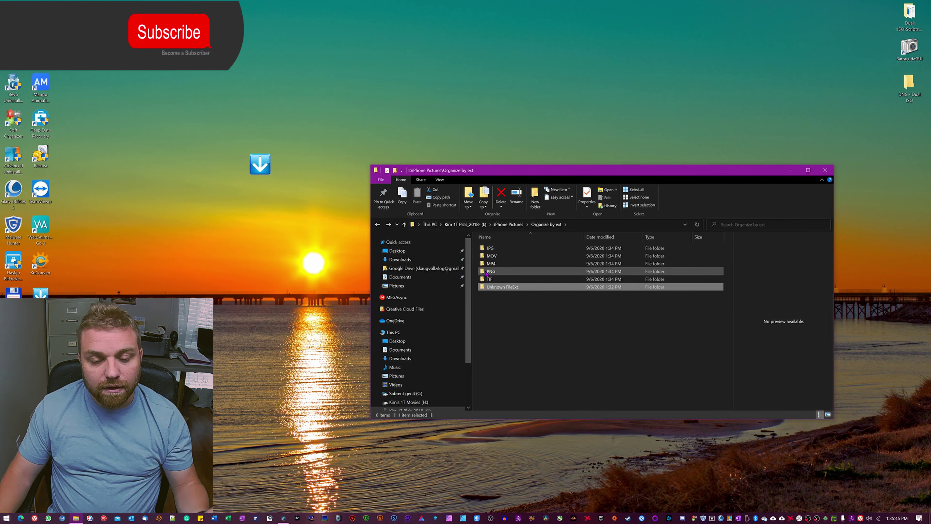
double_click(493, 271)
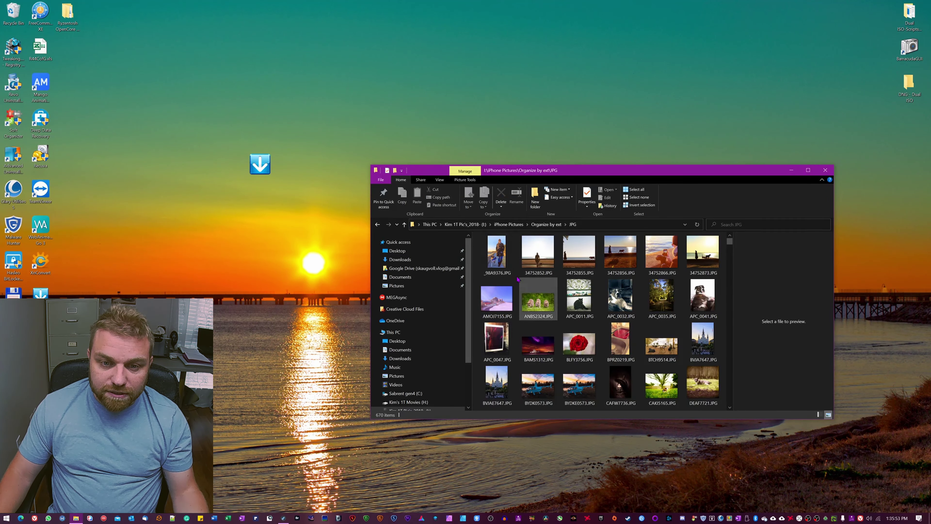
Create a new folder named Lakefront among the JPG photos.
left_click(535, 196)
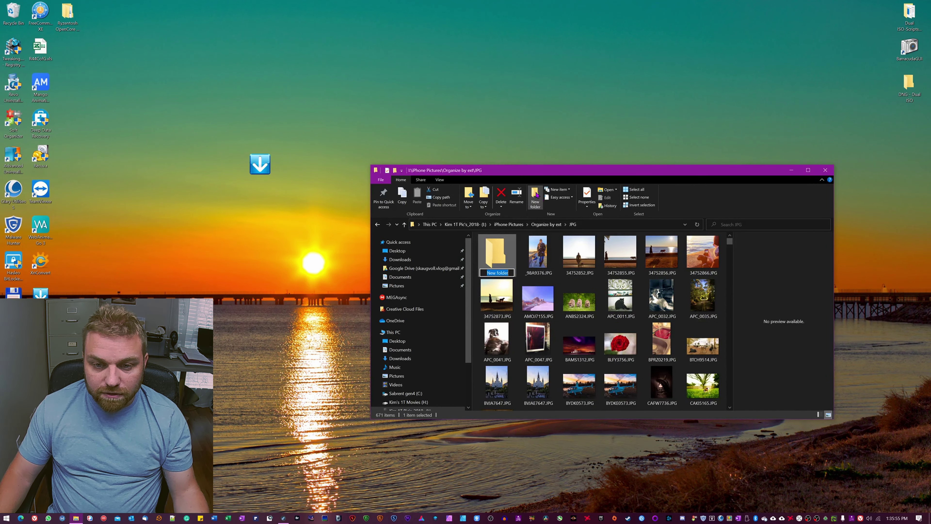
type("Lakef")
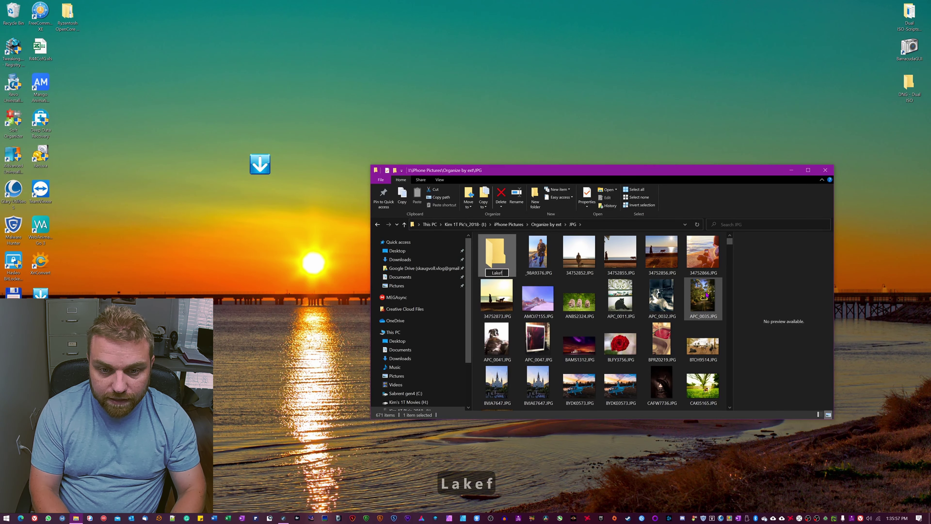
type("ront")
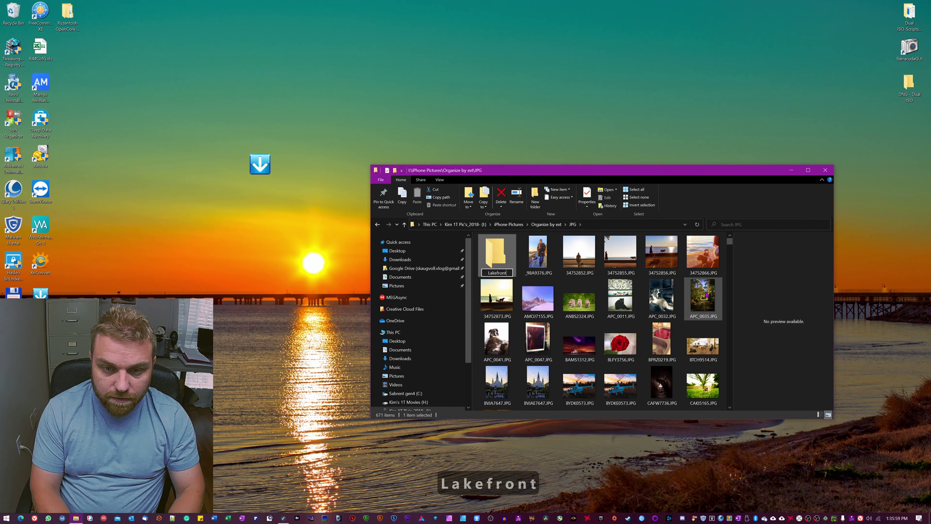
key("Return")
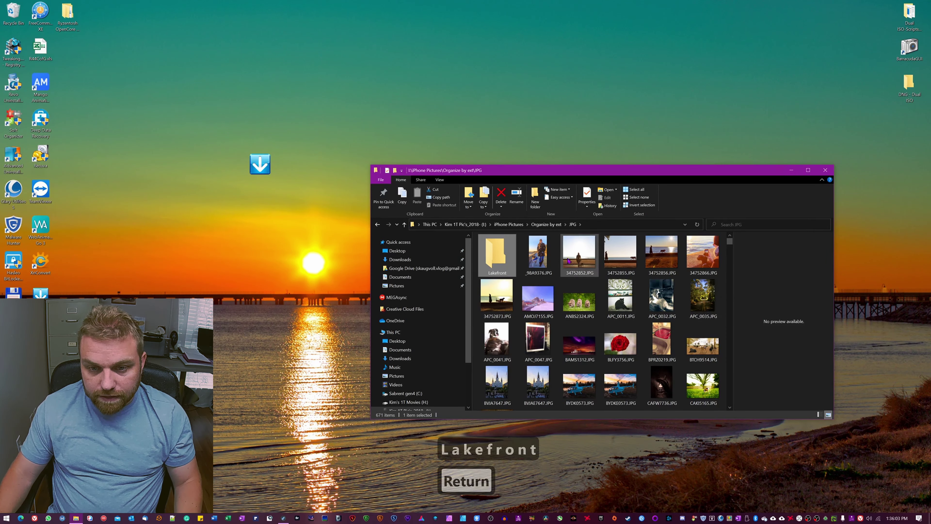
Move six lakefront photos into Lakefront and go back up to Organize by ext.
left_click(536, 257)
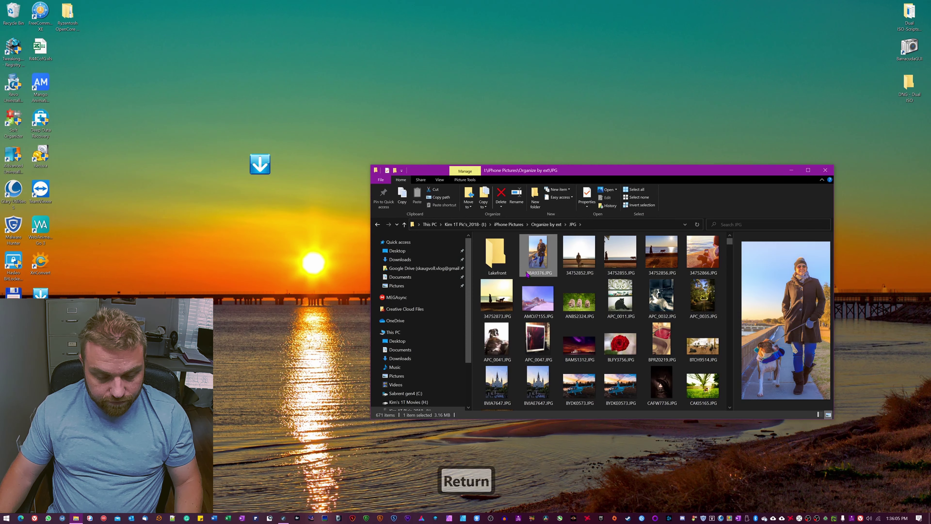
left_click(497, 296, "shift")
left_click_drag(540, 270, 503, 263)
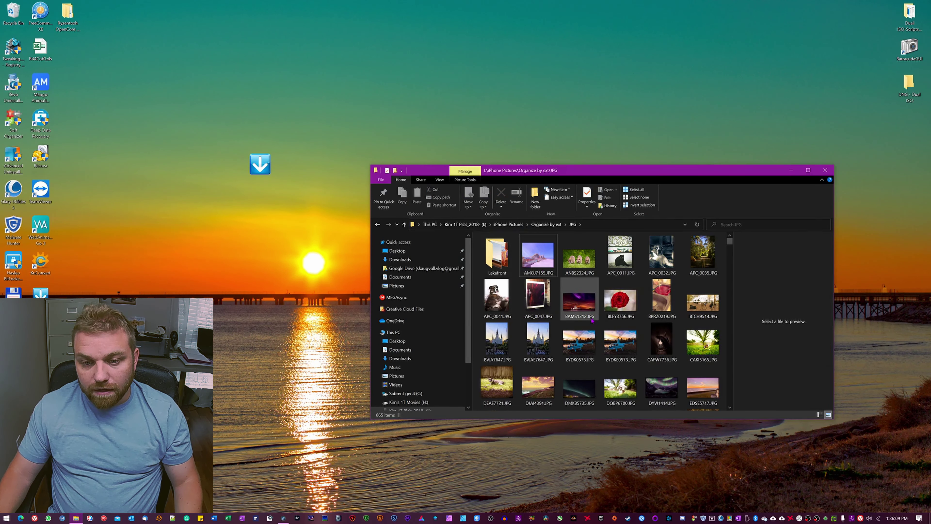
scroll(589, 356, "down", 15)
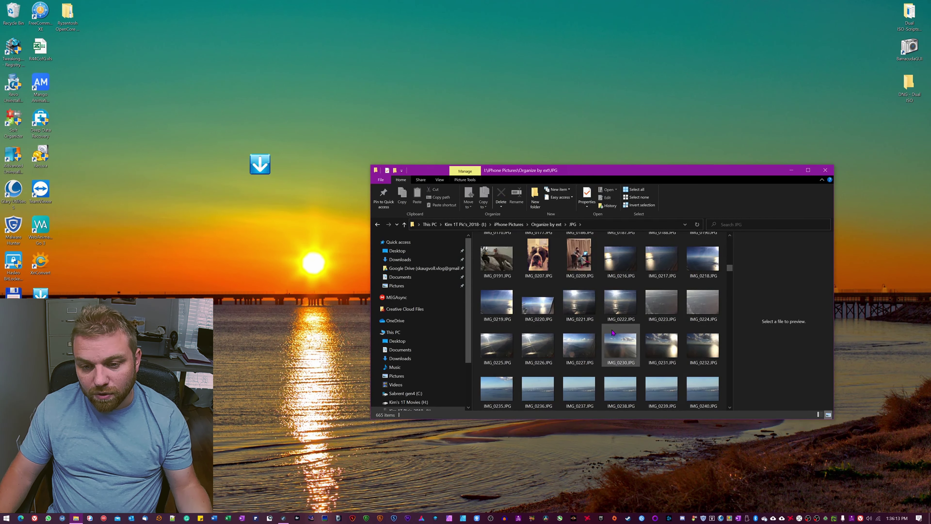
scroll(611, 332, "down", 3)
scroll(612, 332, "down", 15)
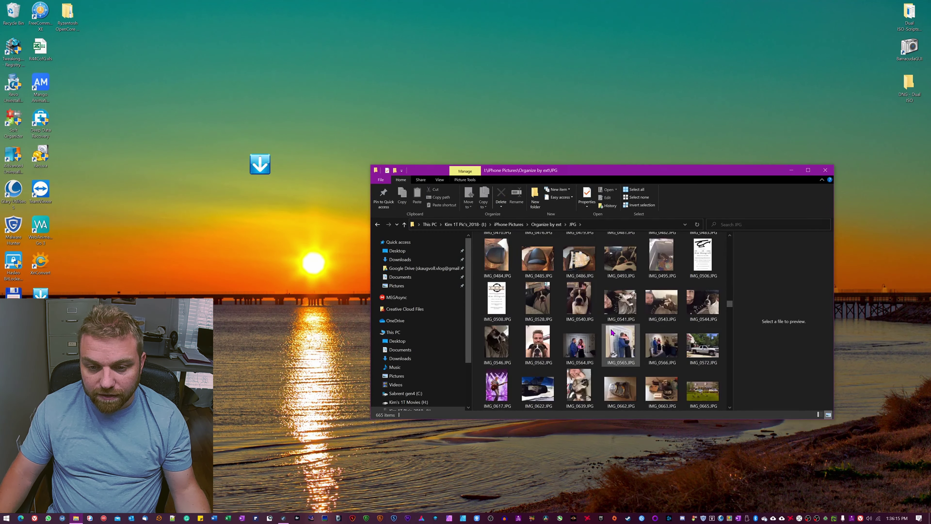
scroll(611, 332, "up", 15)
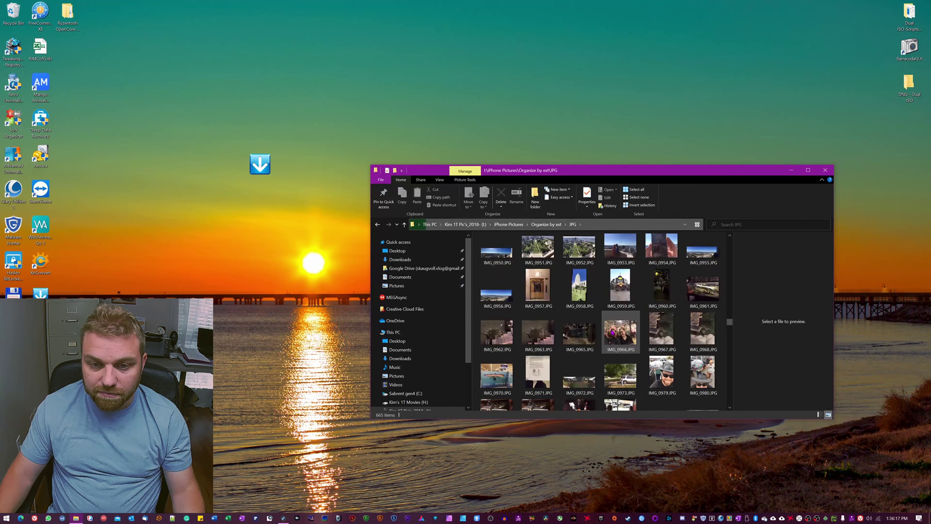
scroll(611, 332, "up", 10)
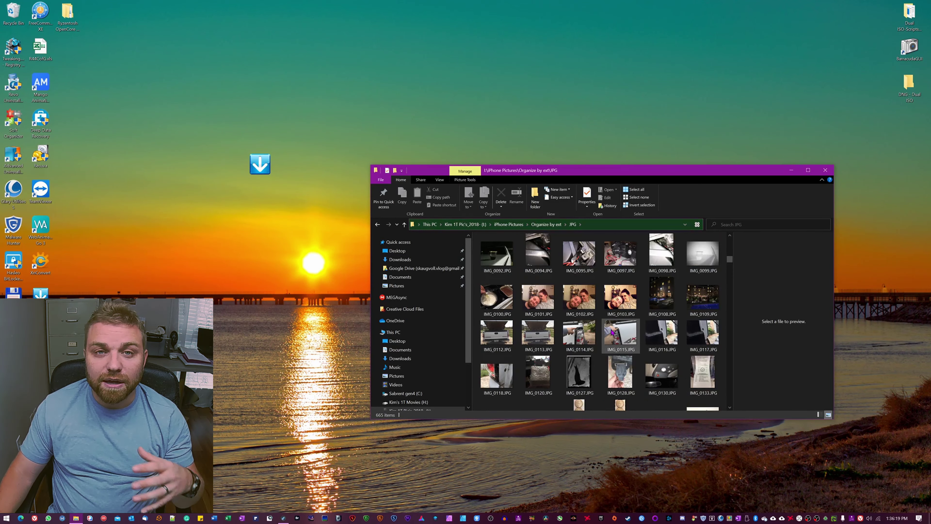
scroll(611, 332, "up", 5)
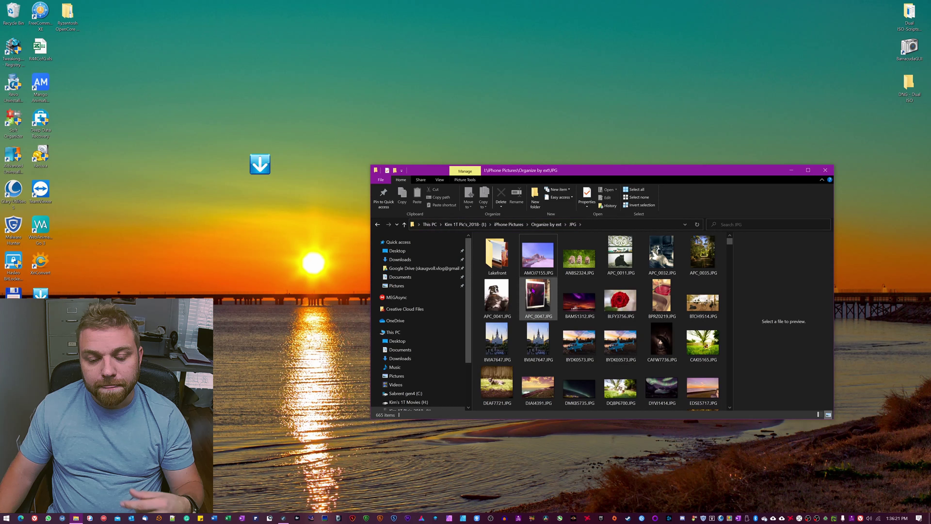
key("alt+Up")
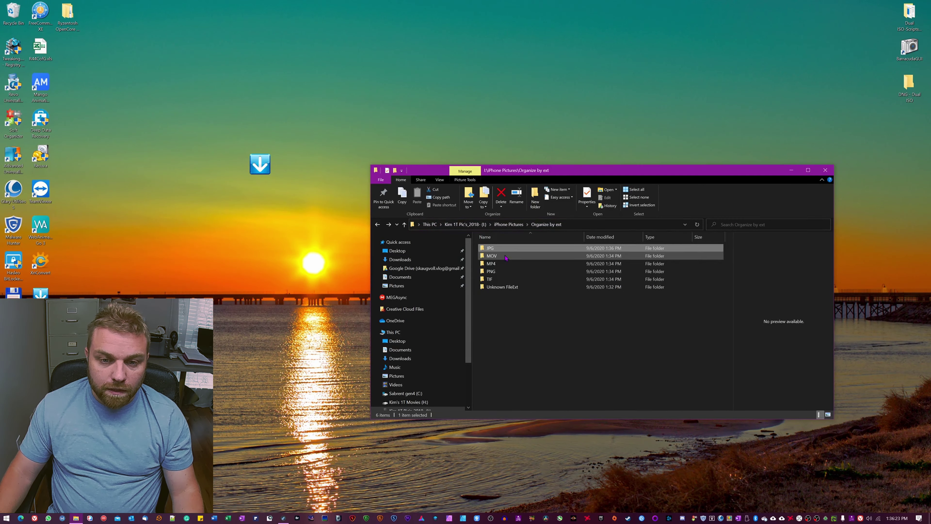
left_click(261, 165)
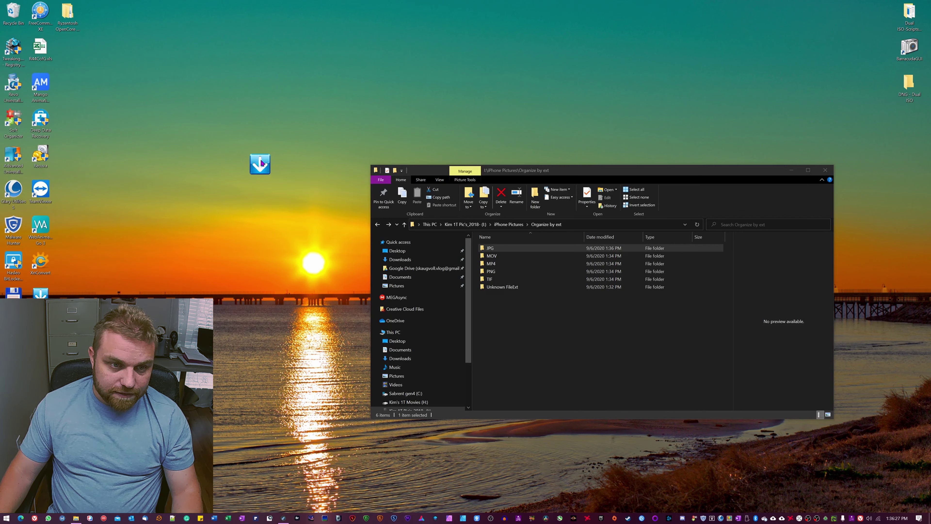
right_click(262, 164)
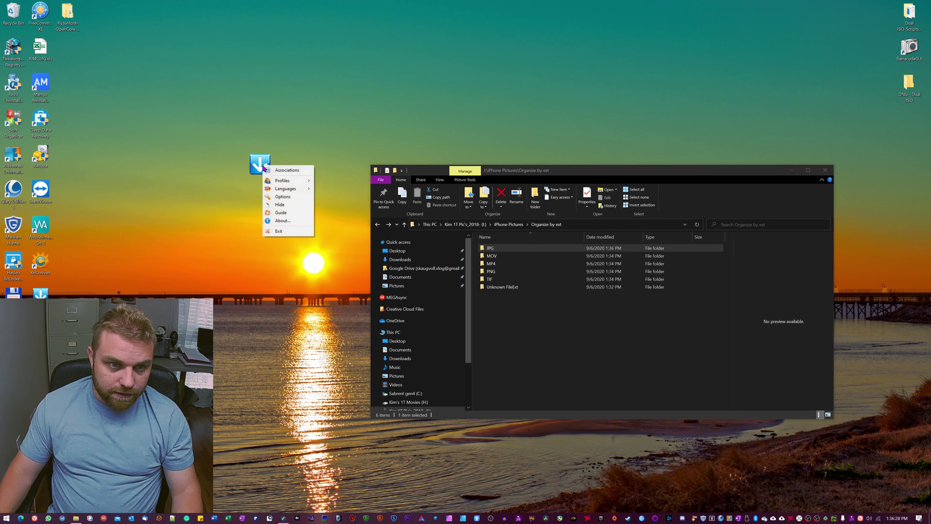
left_click(286, 171)
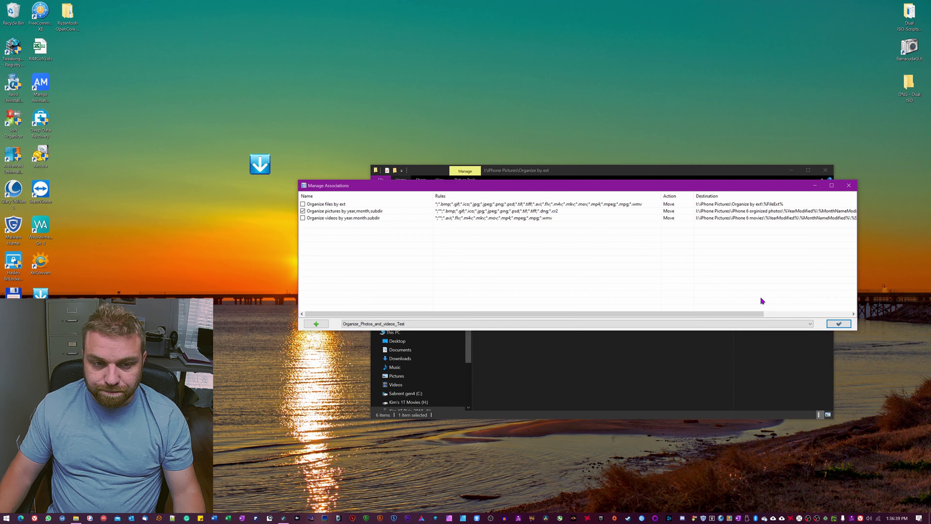
left_click(842, 324)
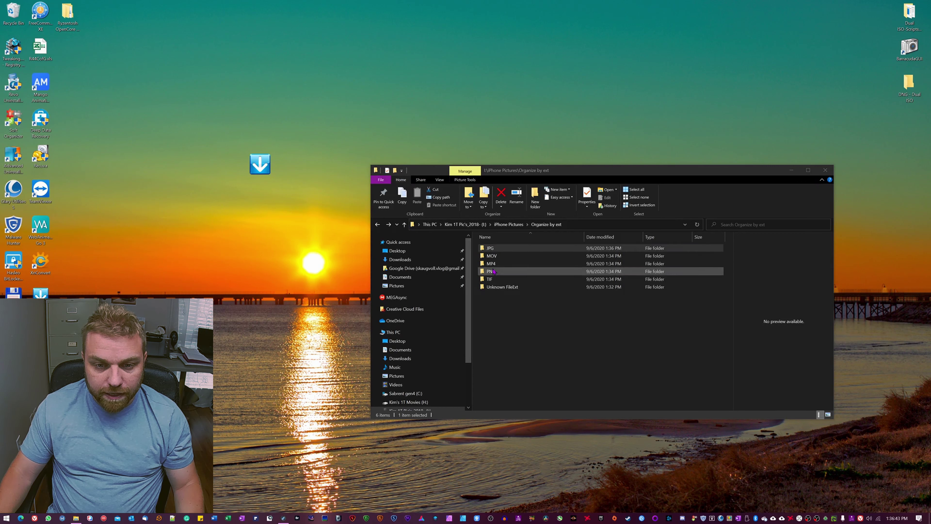
Drop the JPG, PNG and TIF folders onto DropIt to queue them for iPhone 6 orgnized photos\2020\September.
left_click(488, 274, "ctrl")
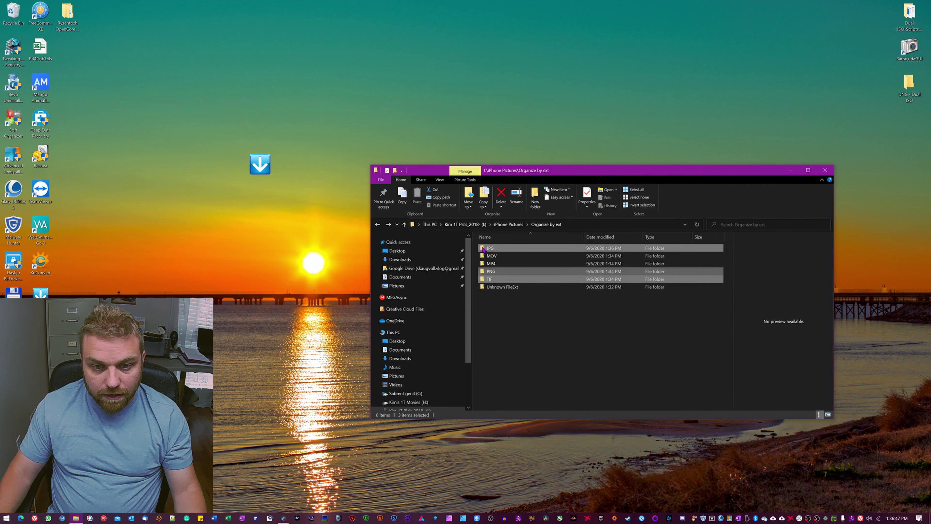
left_click_drag(579, 280, 265, 169)
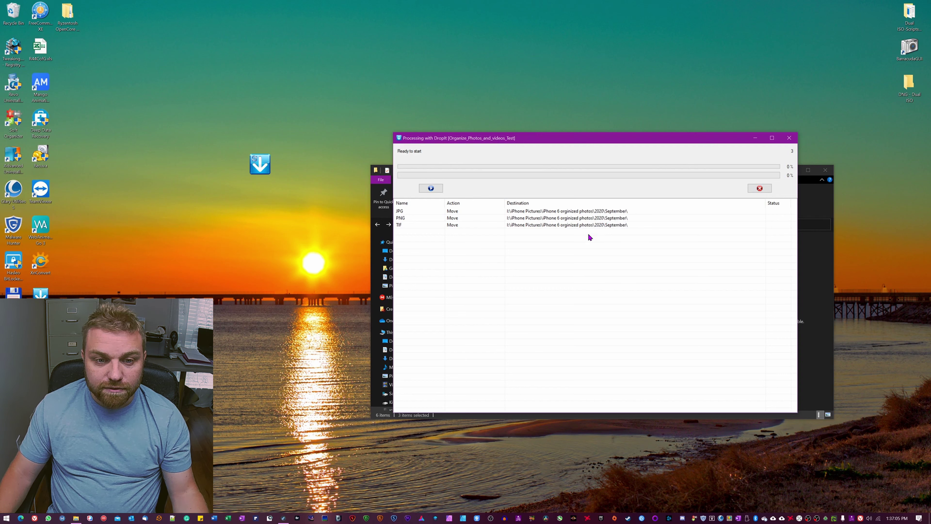
Cancel the queued 2020\September move and clear the Explorer folder selection.
left_click(760, 188)
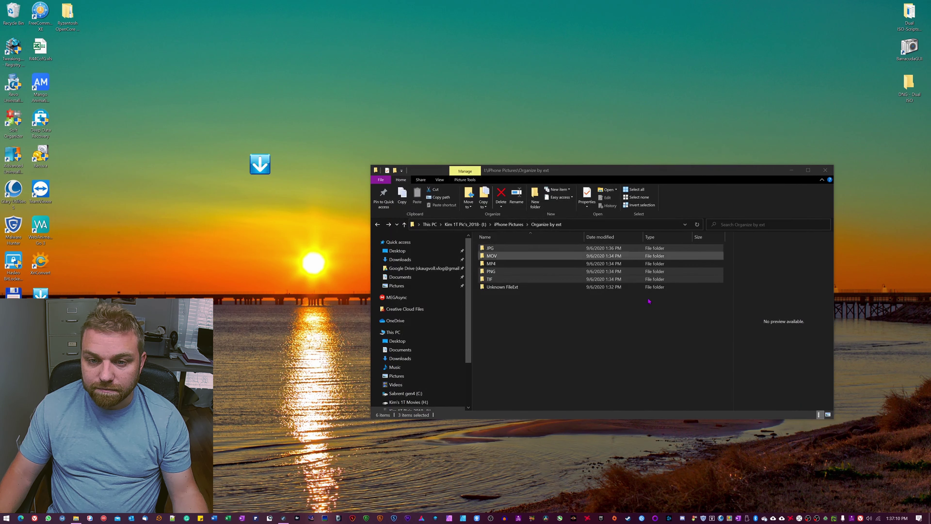
left_click(526, 317)
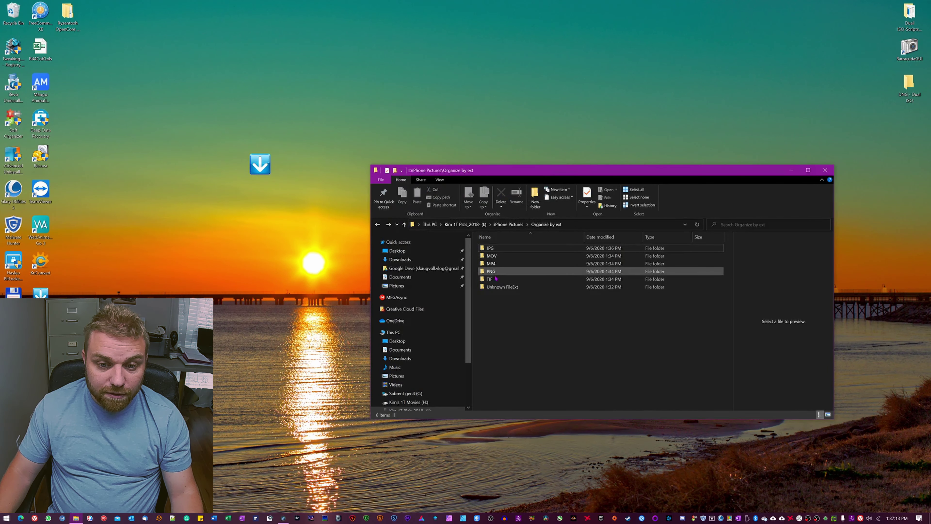
mouse_move(495, 248)
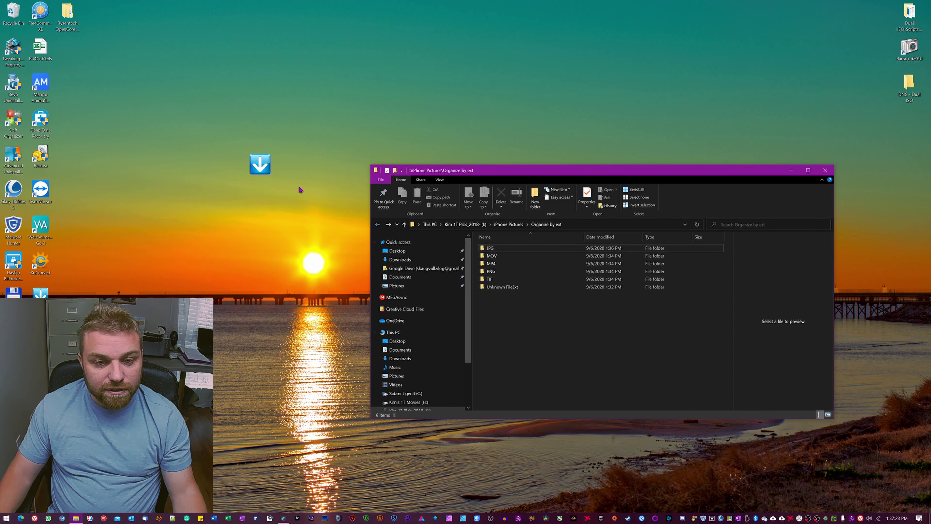
Trim the year/month photo rule's patterns to start at *.bmp and save the association.
right_click(259, 164)
left_click(269, 167)
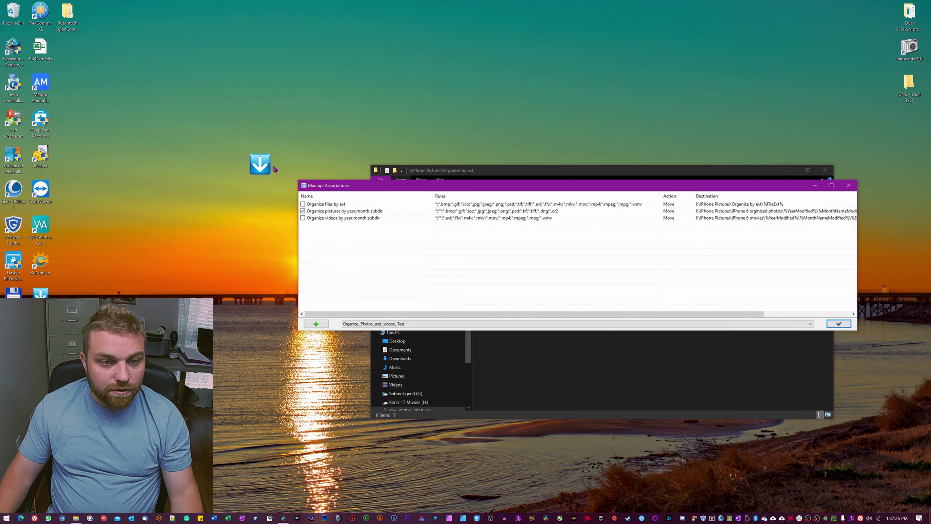
right_click(319, 214)
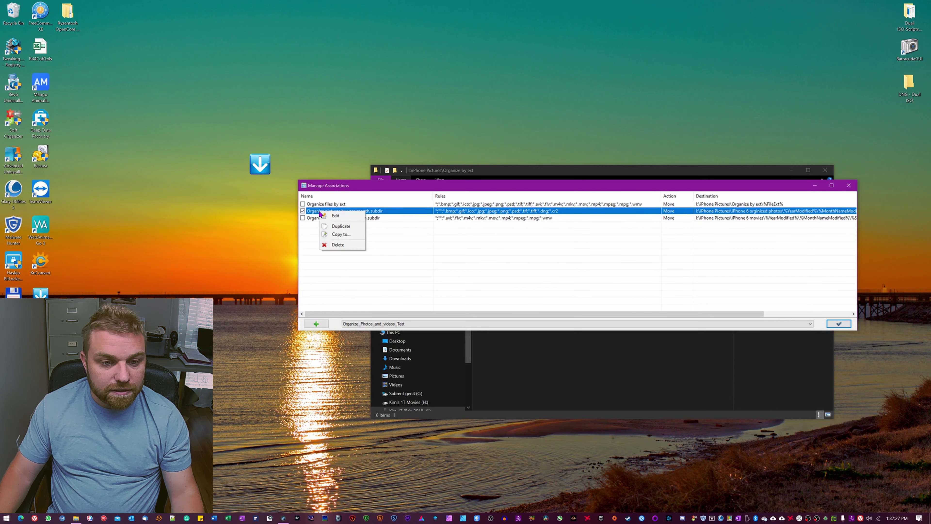
left_click(333, 216)
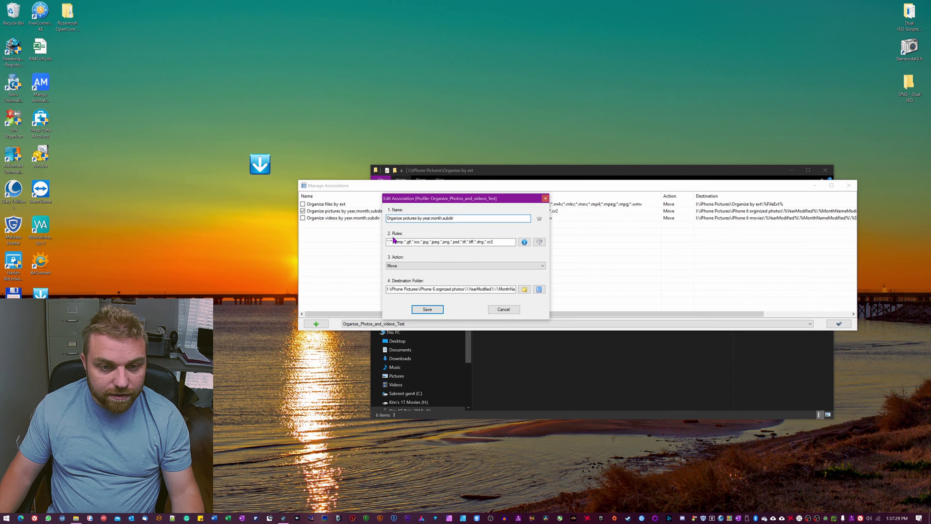
left_click(391, 241)
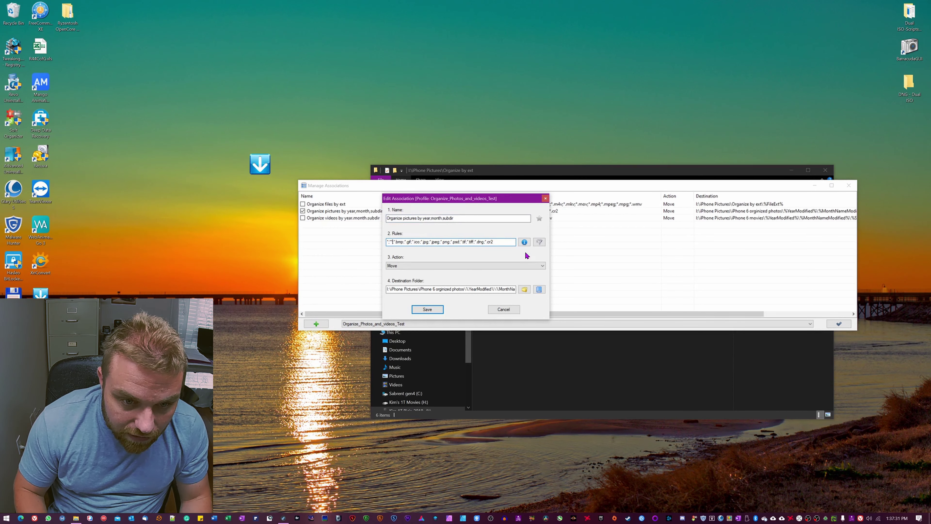
key("BackSpace")
key("BackSpace")
key("BackSpace")
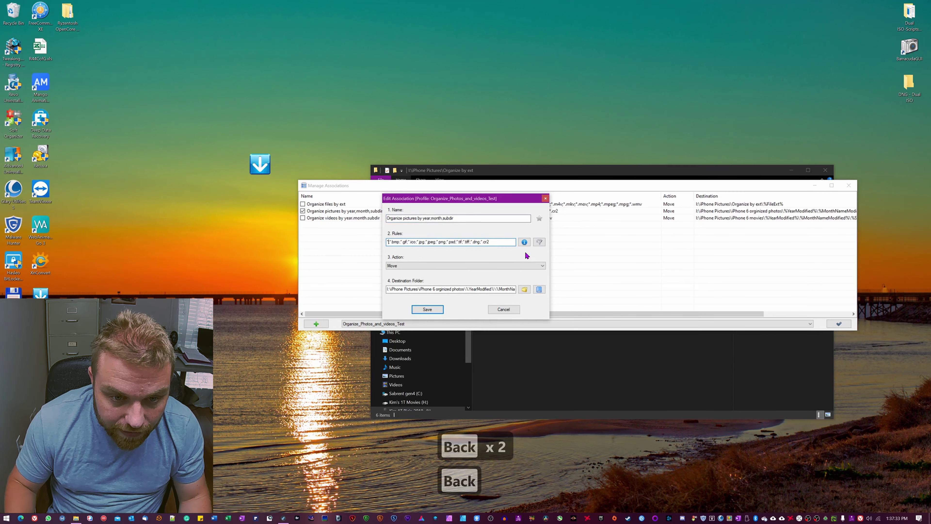
left_click(426, 309)
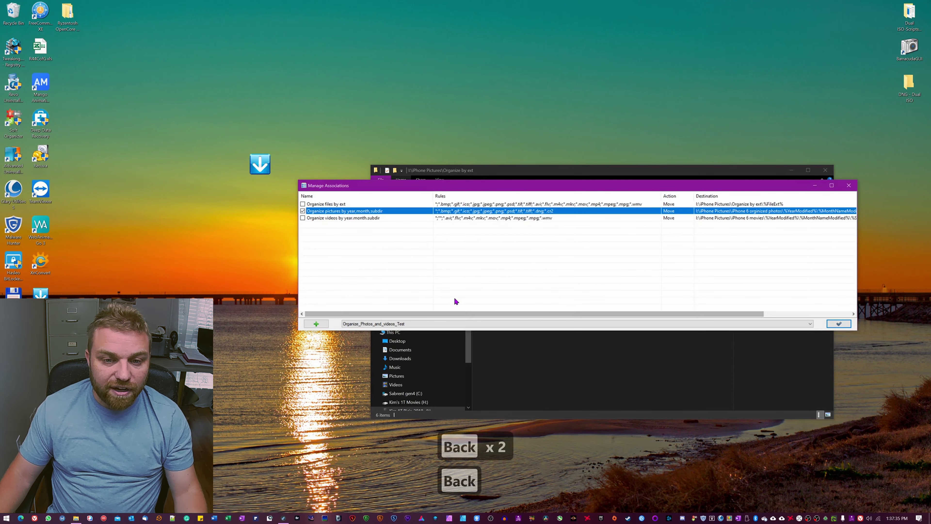
left_click(830, 325)
left_click(481, 249)
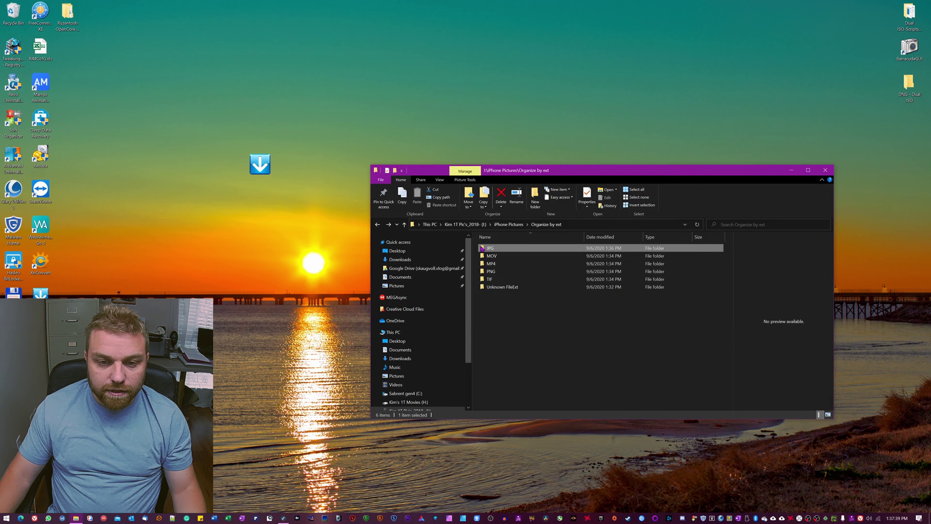
Drop the JPG, PNG and TIF folders onto DropIt and move the 696 files into year\month folders.
left_click(482, 272, "ctrl")
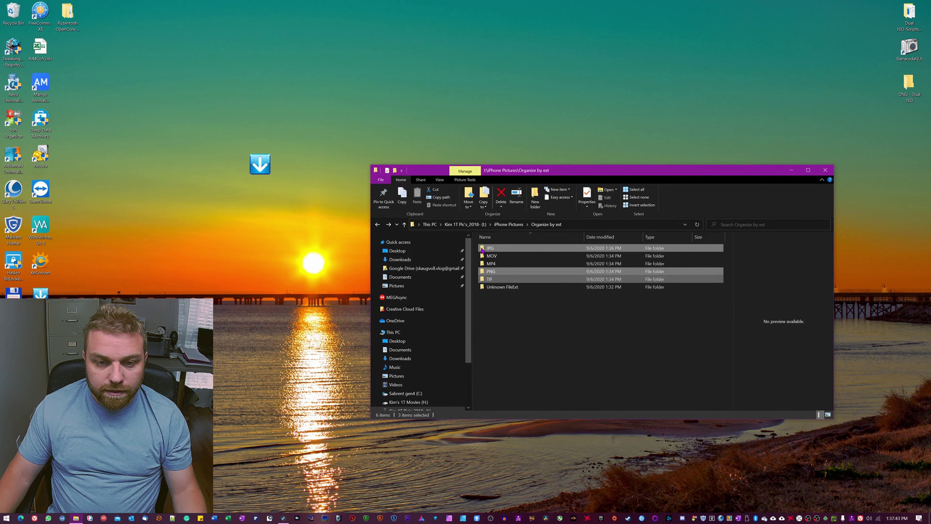
left_click_drag(482, 250, 261, 169)
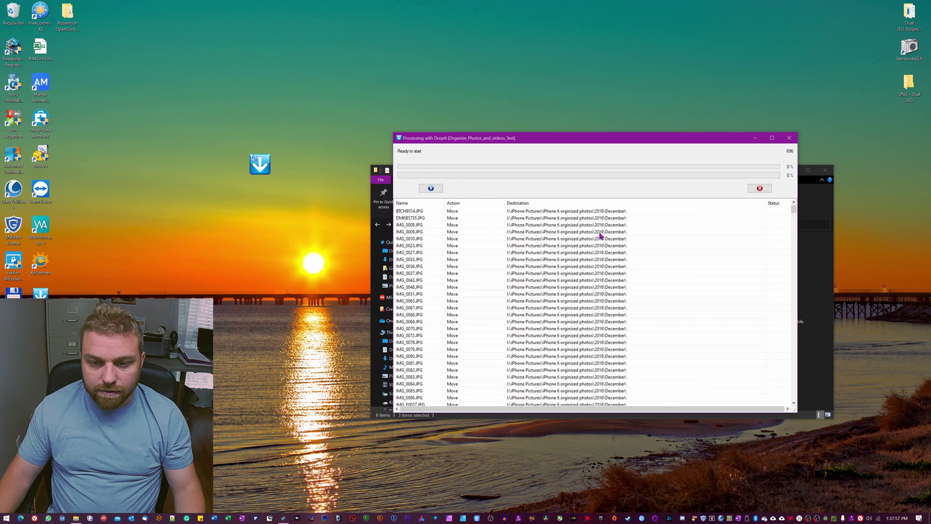
scroll(605, 330, "down", 7)
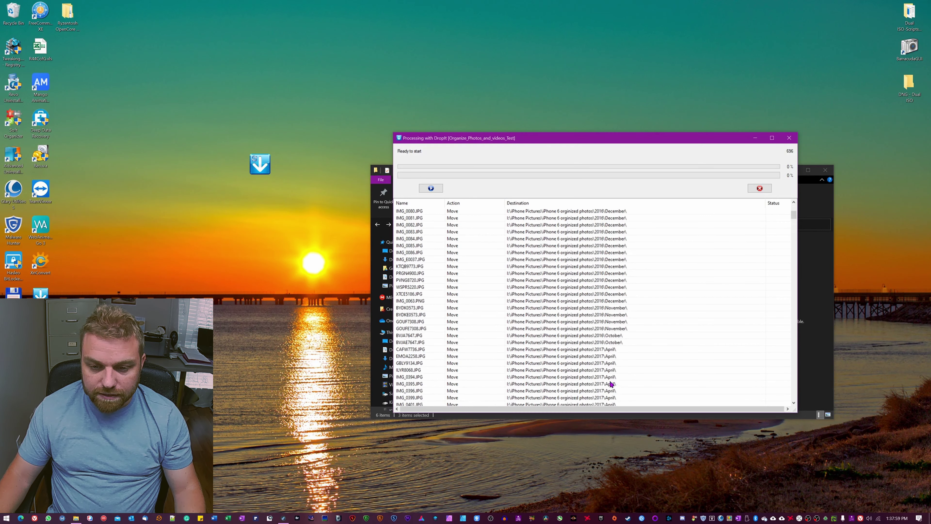
scroll(610, 383, "up", 7)
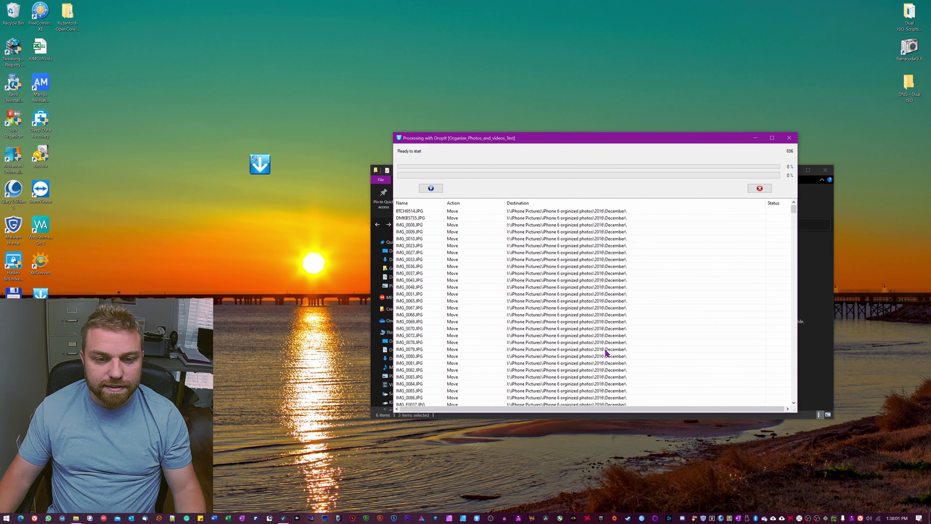
left_click(431, 188)
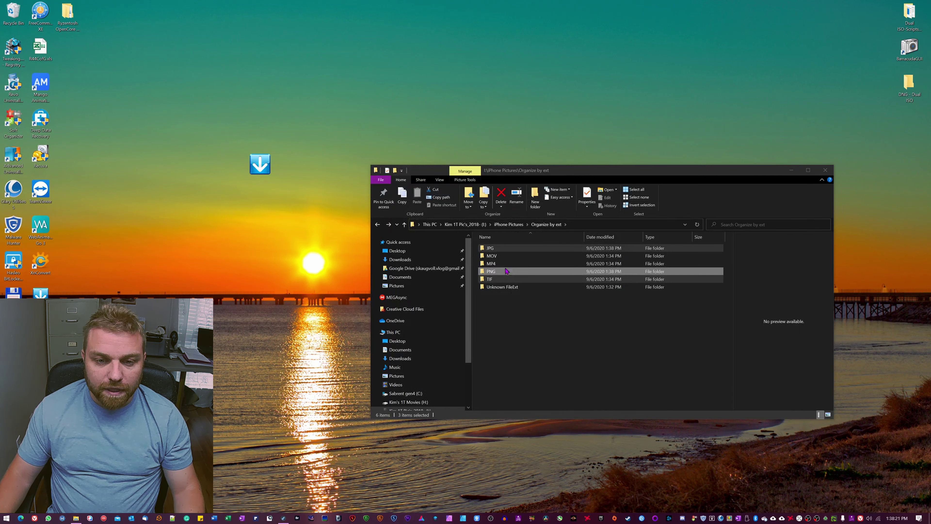
double_click(492, 248)
double_click(492, 251)
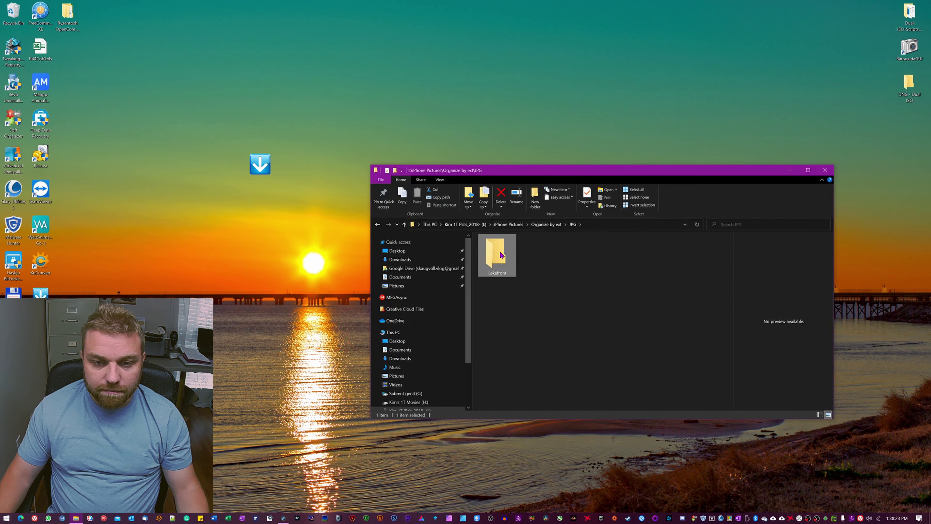
key("alt+Left")
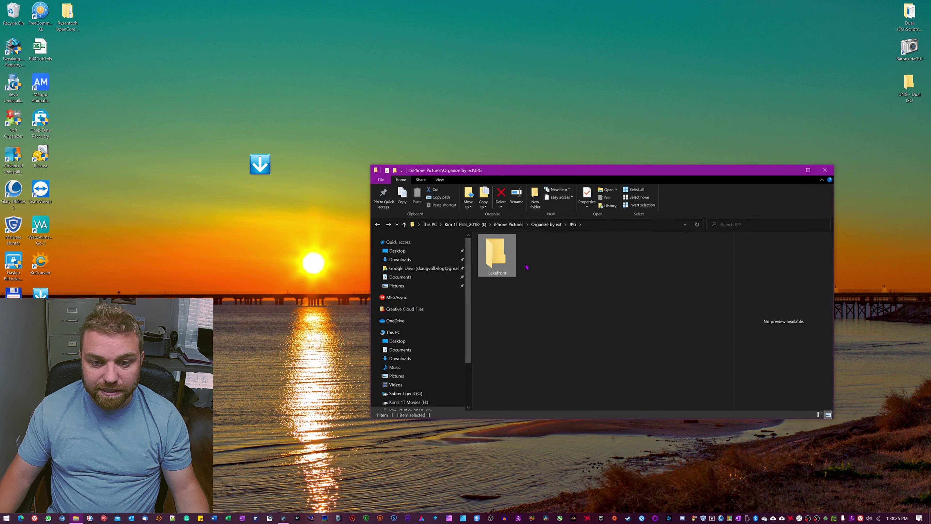
key("alt+Left")
double_click(507, 291)
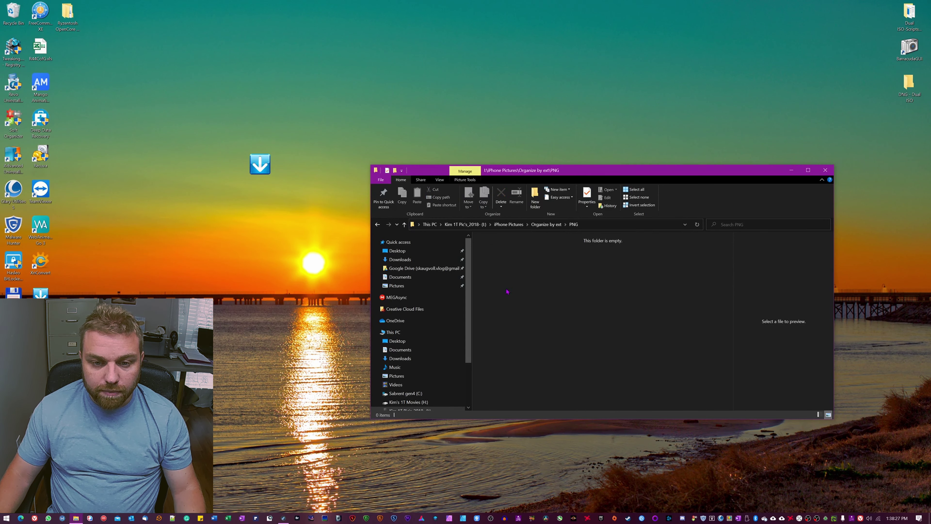
key("alt+Left")
double_click(496, 267)
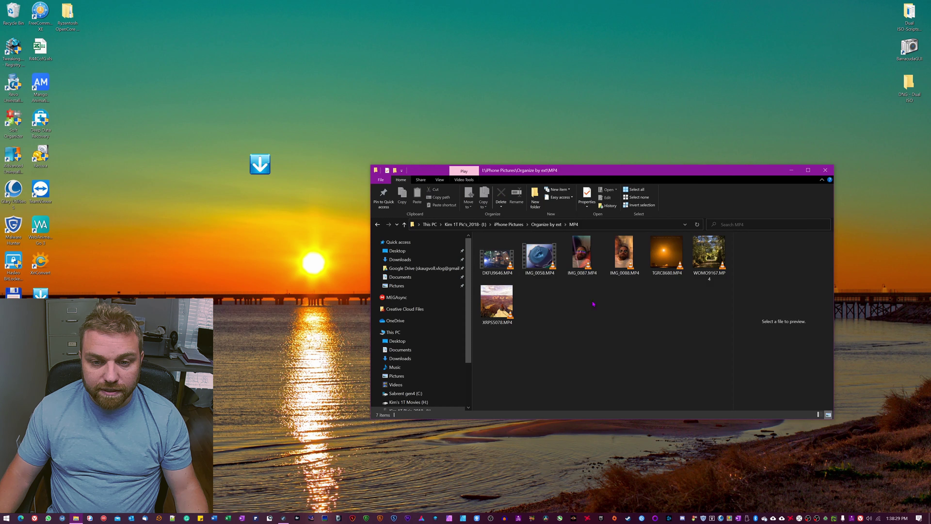
key("alt+Up")
double_click(513, 256)
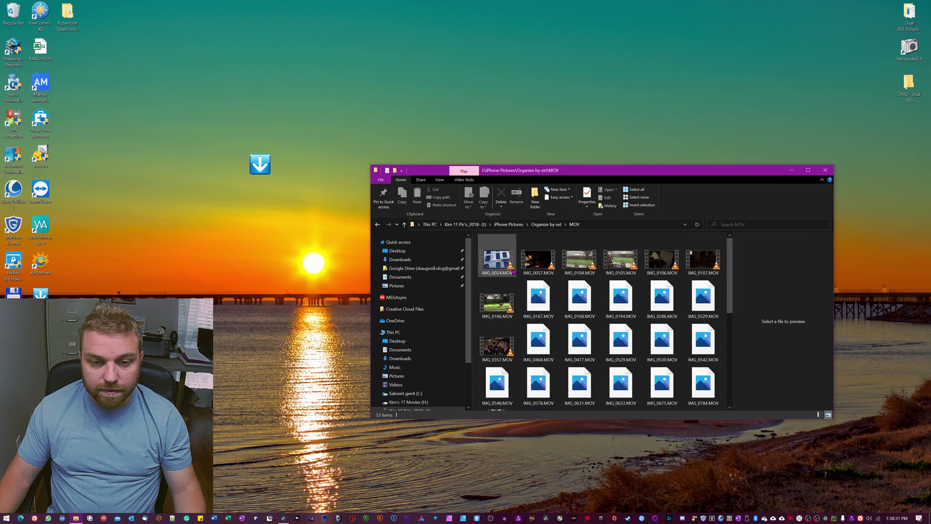
key("alt+Up")
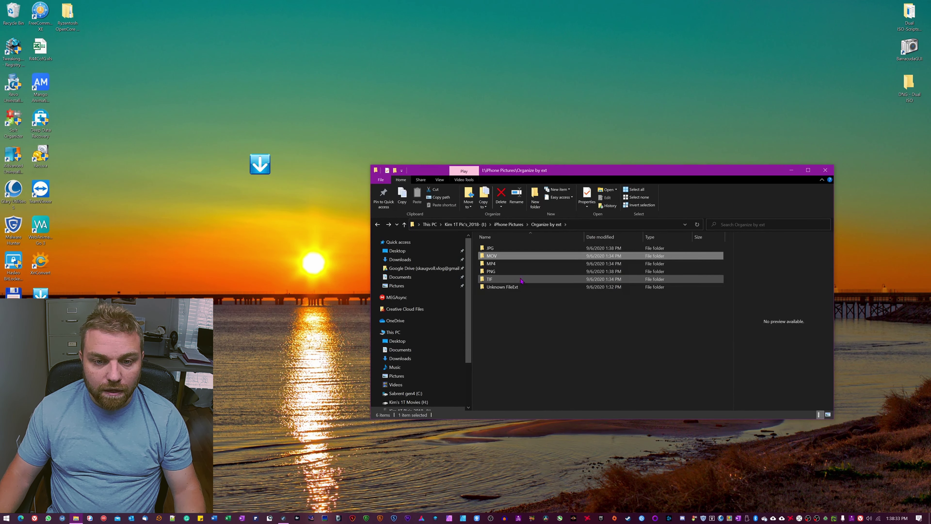
Browse the 2016 December, November and October photo folders in iPhone 6 orginized photos.
key("alt+Up")
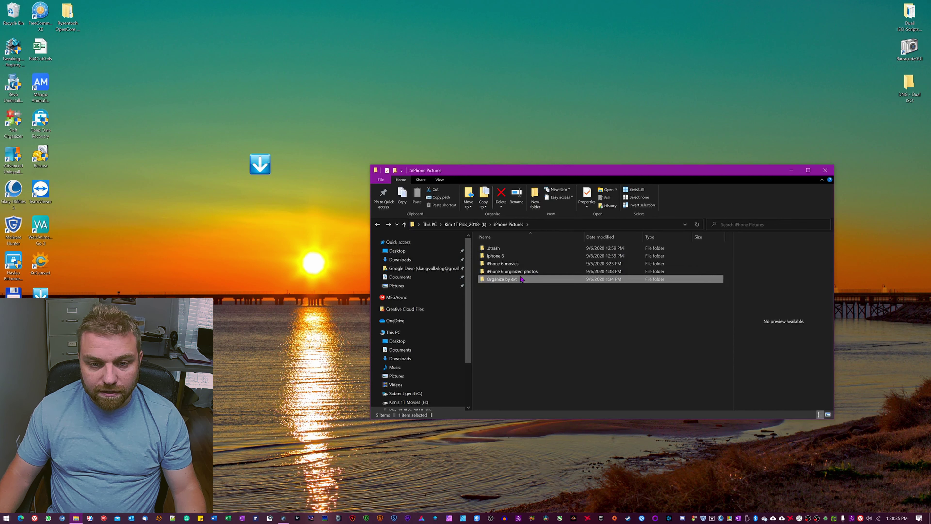
double_click(498, 272)
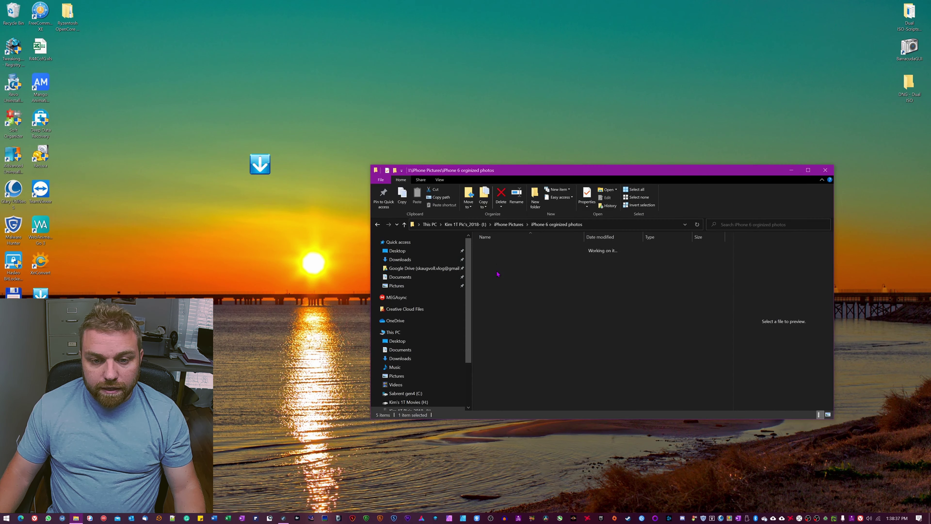
double_click(491, 250)
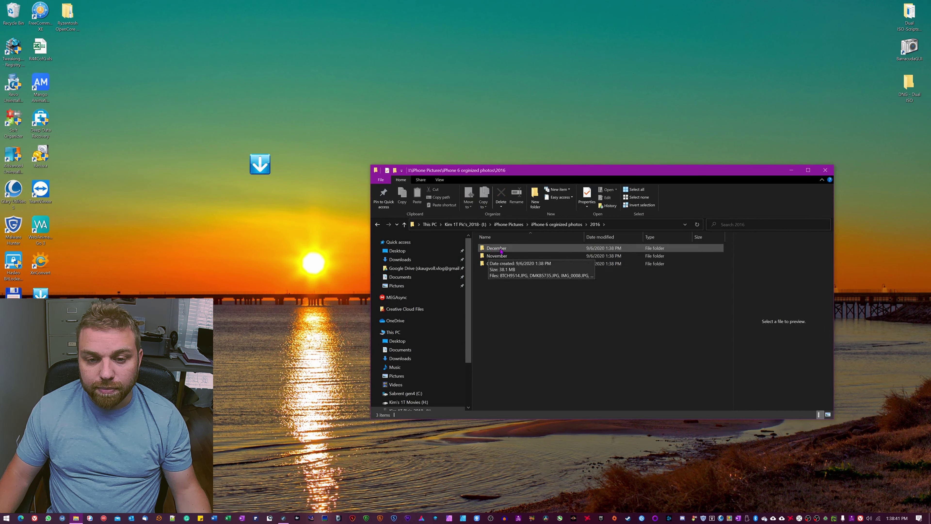
double_click(489, 251)
scroll(558, 303, "down", 2)
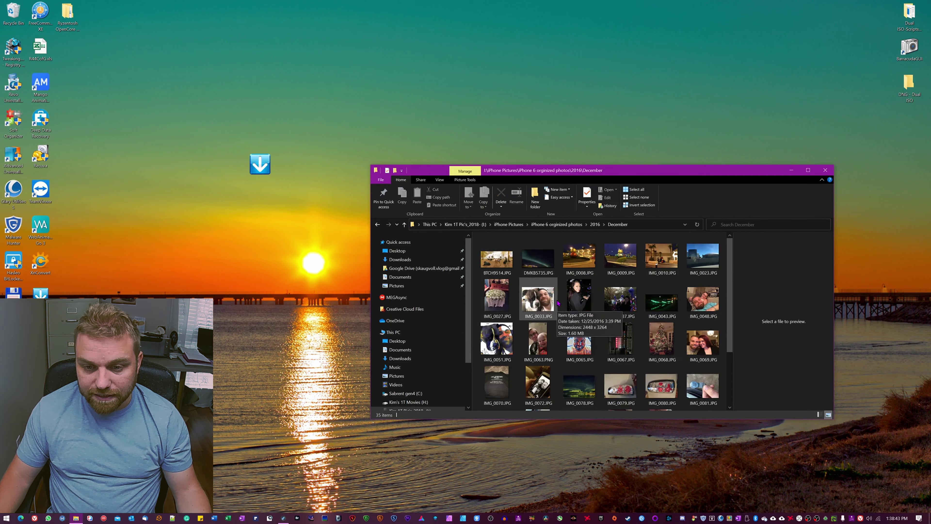
key("alt+Left")
double_click(494, 258)
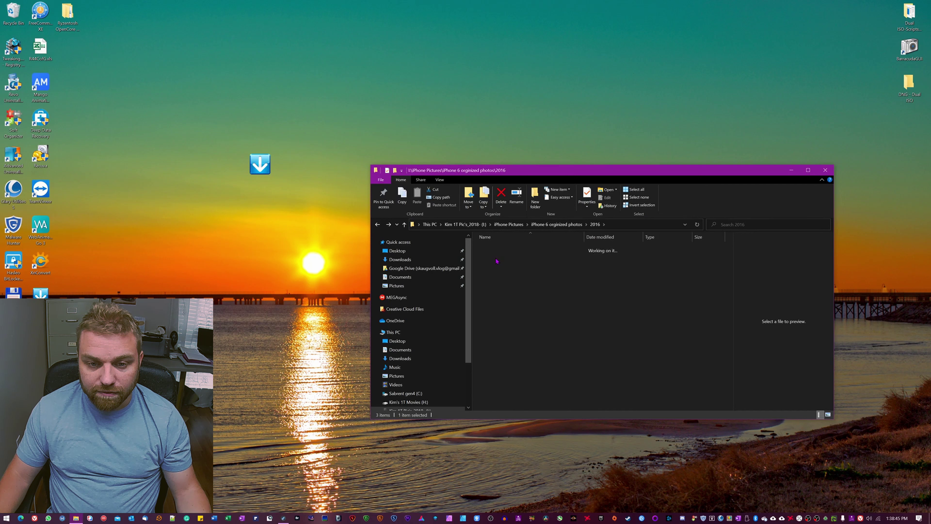
key("alt+Left")
double_click(509, 264)
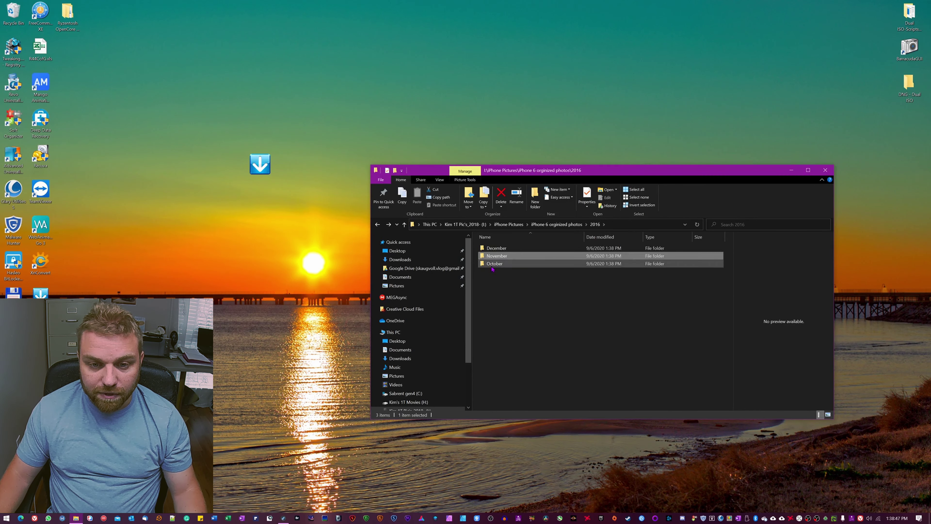
key("alt+Left")
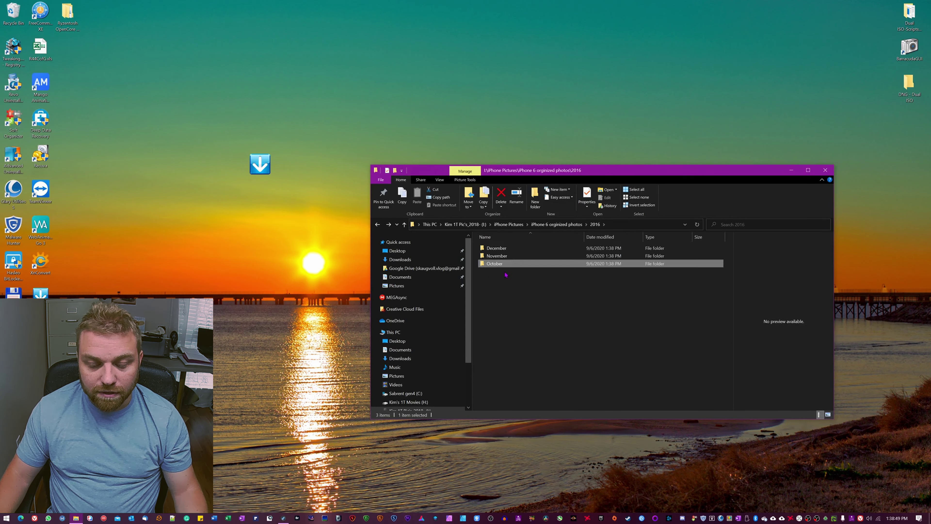
key("alt+Left")
Open 2017's February folder and view photo IMG_0312 full size.
double_click(493, 256)
left_click(495, 273)
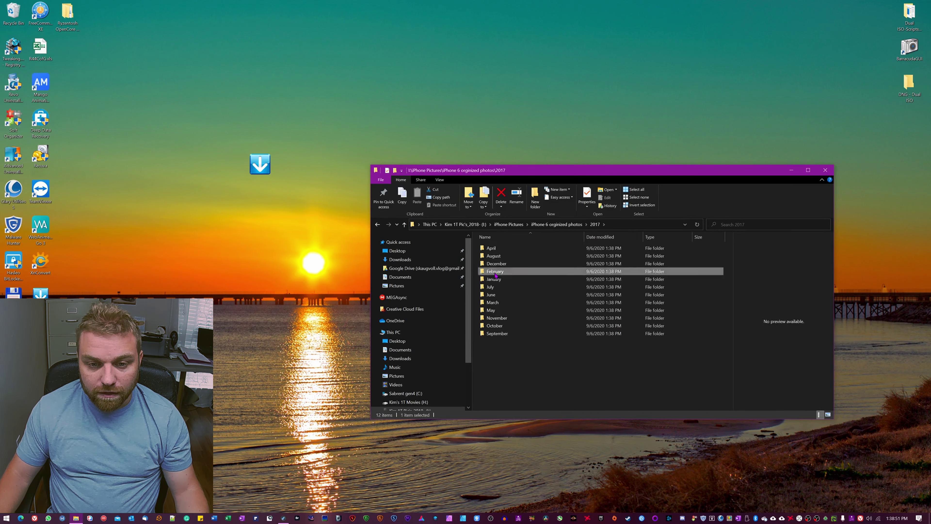
double_click(495, 275)
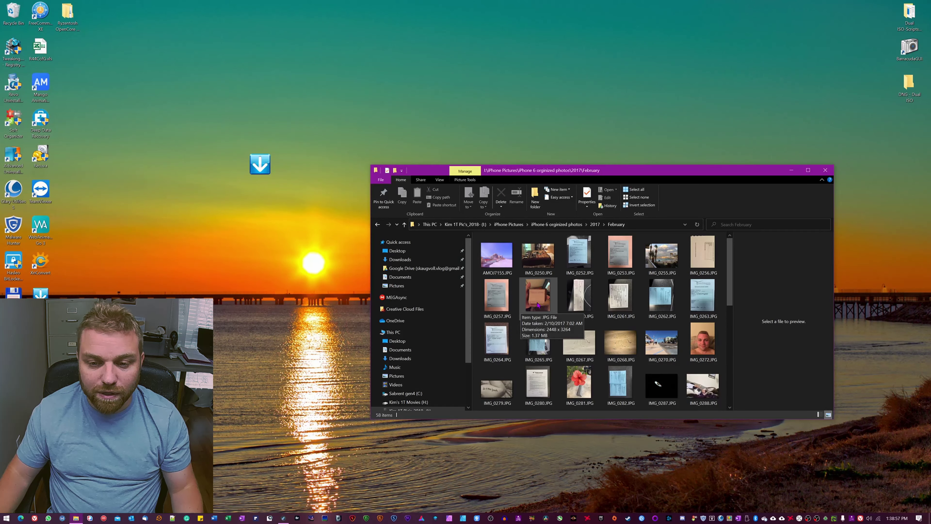
scroll(538, 305, "down", 5)
left_click(577, 310)
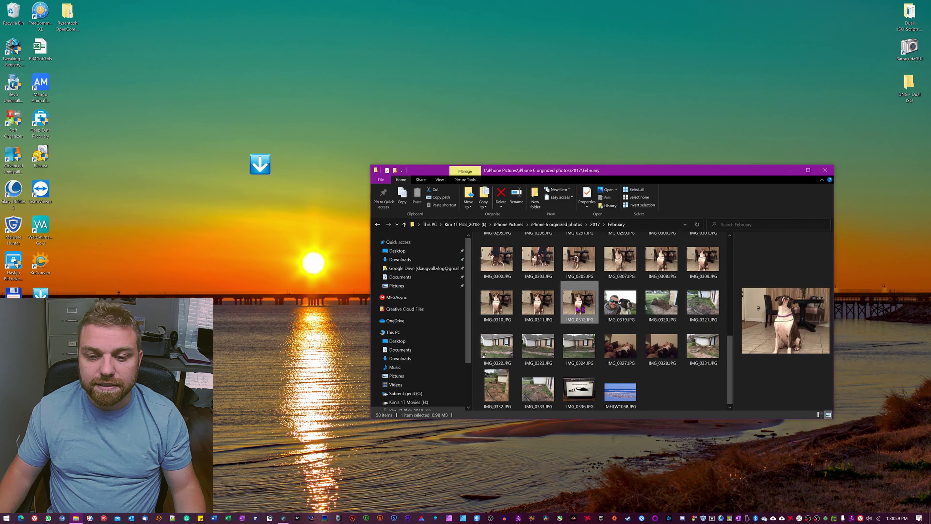
double_click(577, 309)
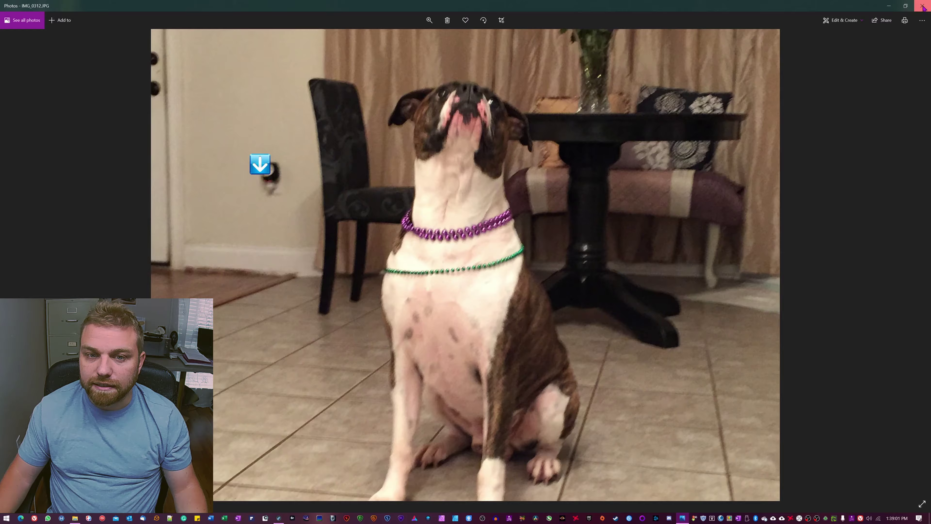
left_click(923, 7)
Check 2017's March folder and the 2018 folder, then select iPhone 6 movies in iPhone Pictures.
key("alt+Up")
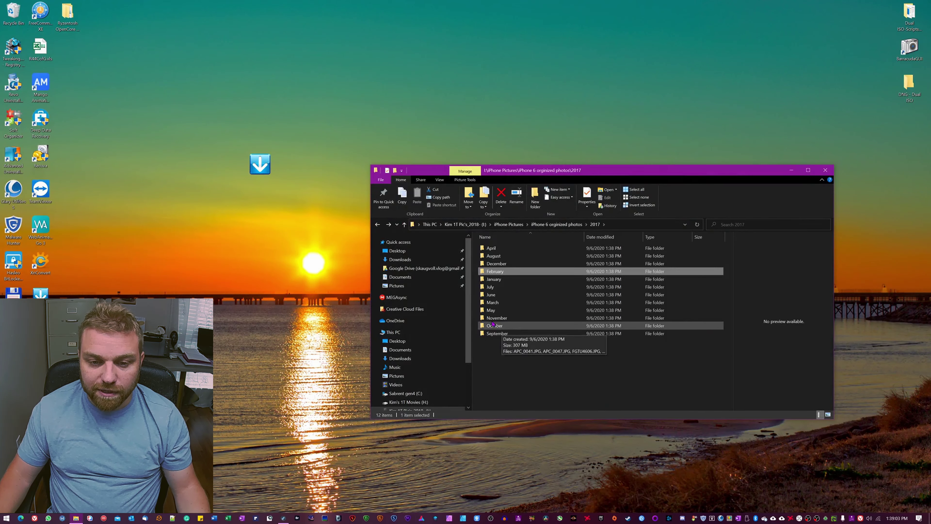
double_click(521, 303)
key("alt+Up")
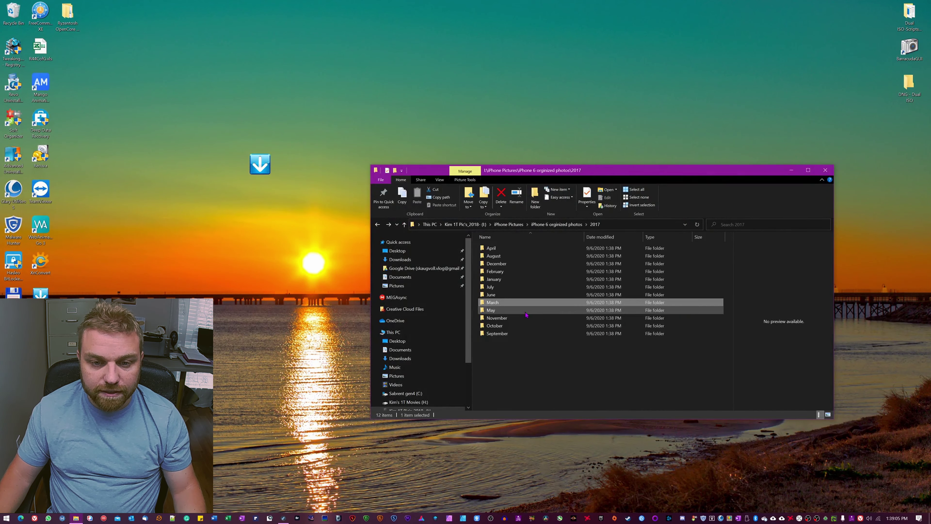
key("alt+Up")
key("Down")
key("Return")
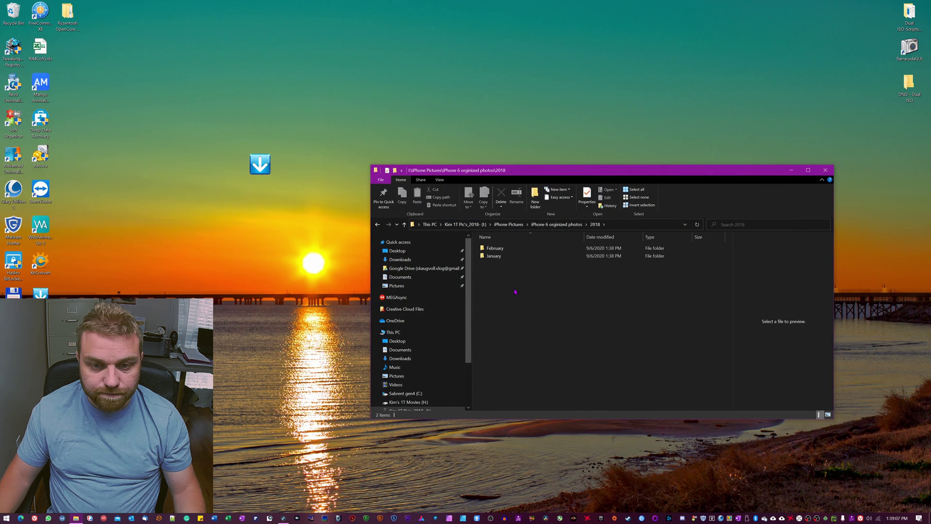
key("alt+Up")
key("alt+Up")
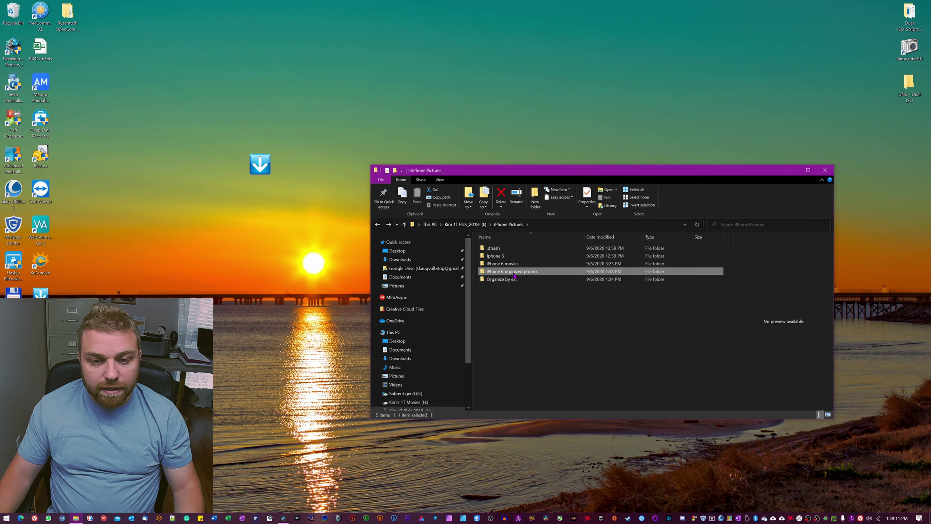
mouse_move(490, 276)
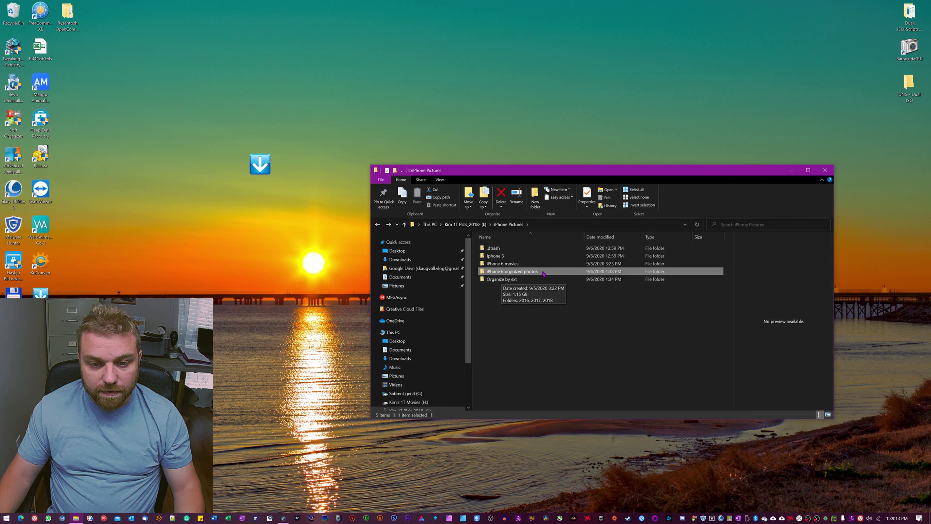
left_click(493, 264)
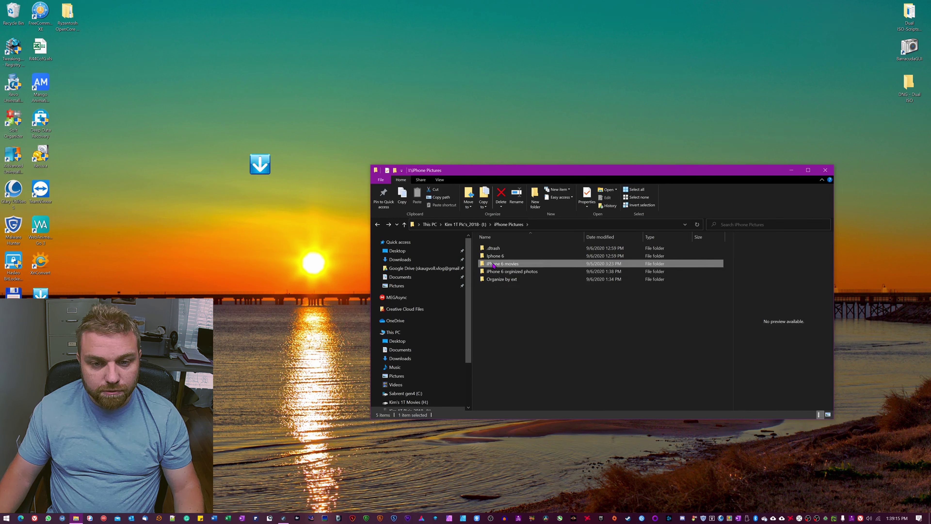
Trim the 'Organize videos by year,month,subdir' rules to start at *.avi and save the association.
right_click(259, 165)
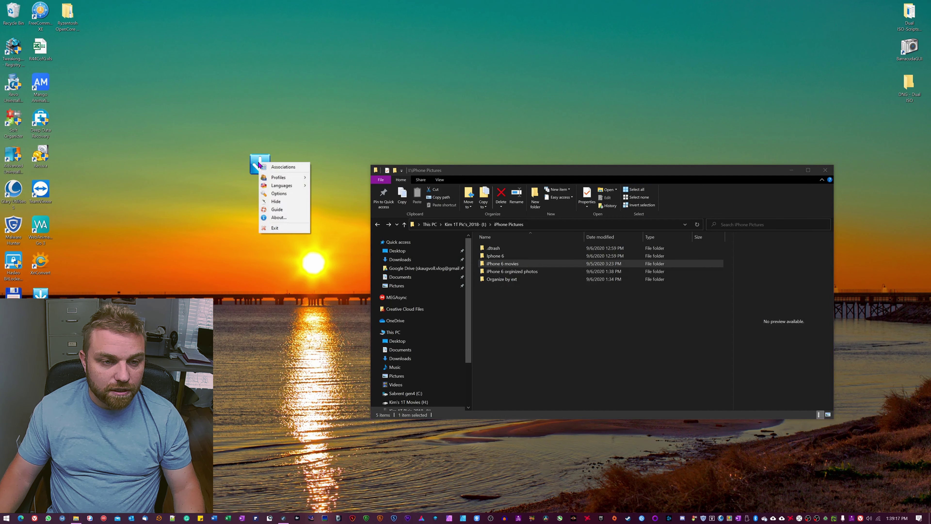
left_click(269, 153)
right_click(265, 166)
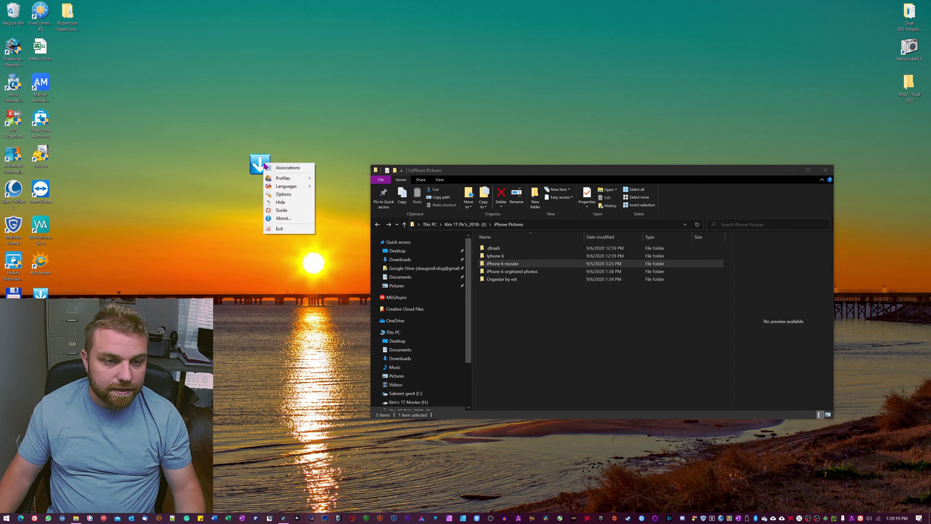
left_click(283, 168)
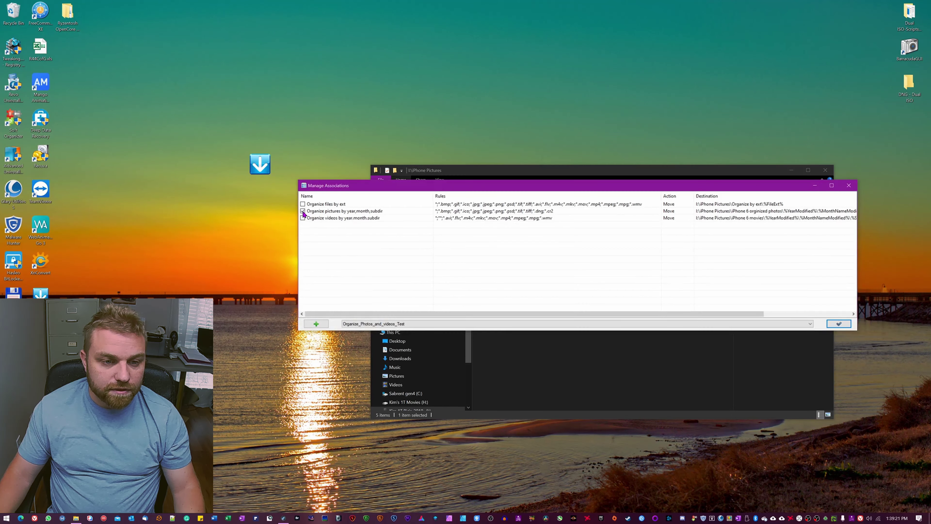
left_click(325, 219)
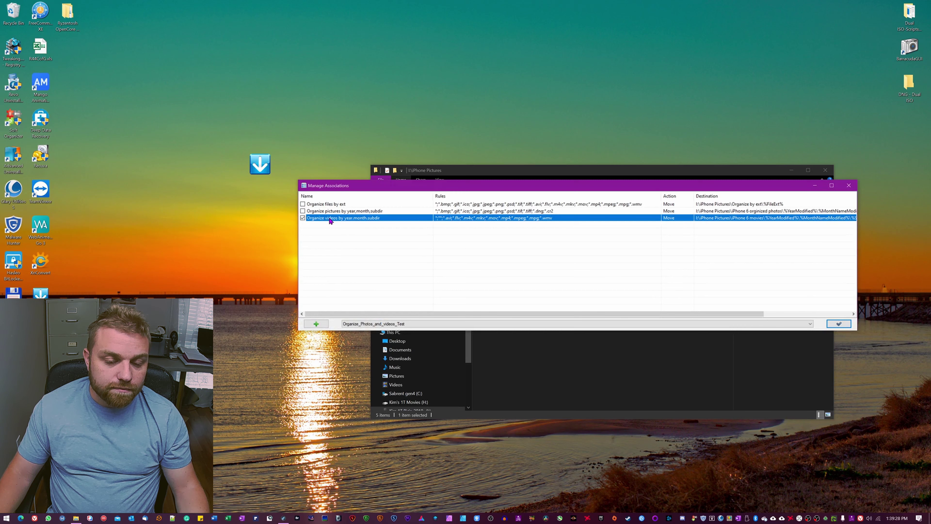
right_click(330, 221)
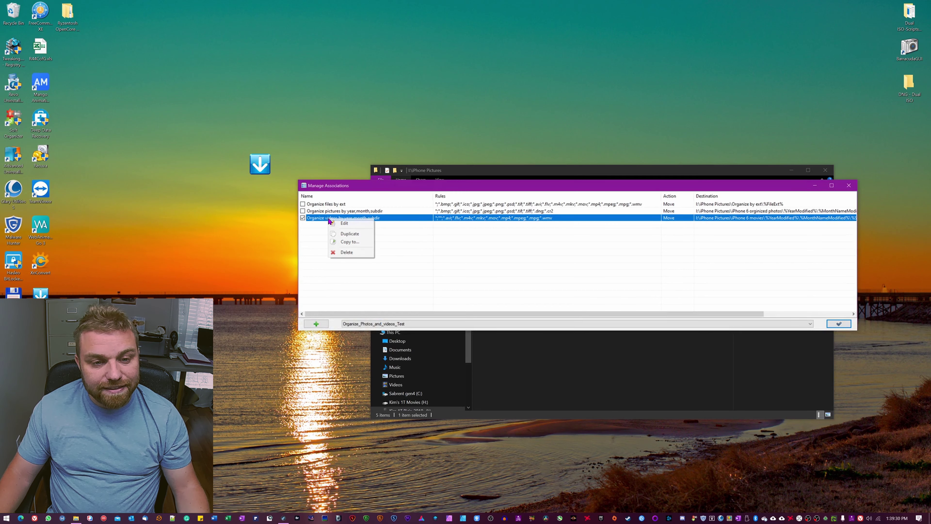
left_click(344, 223)
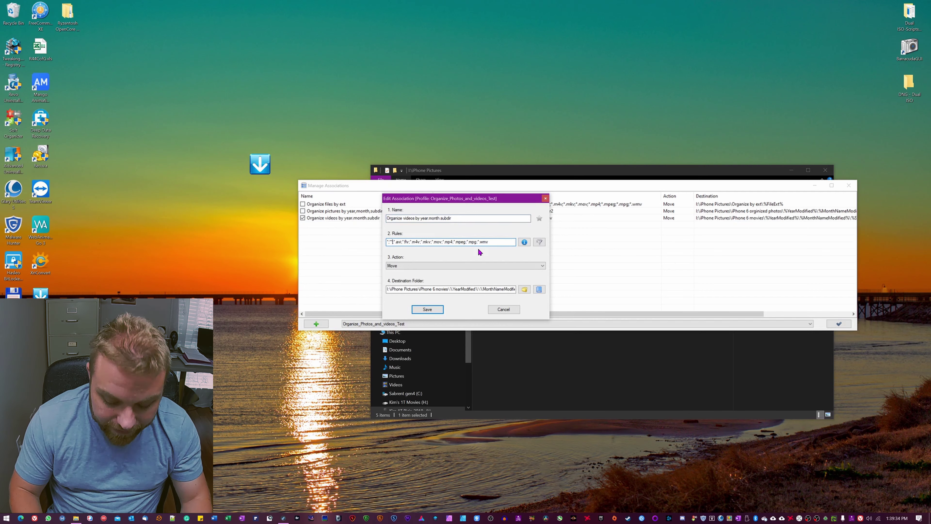
key("BackSpace")
key("BackSpace")
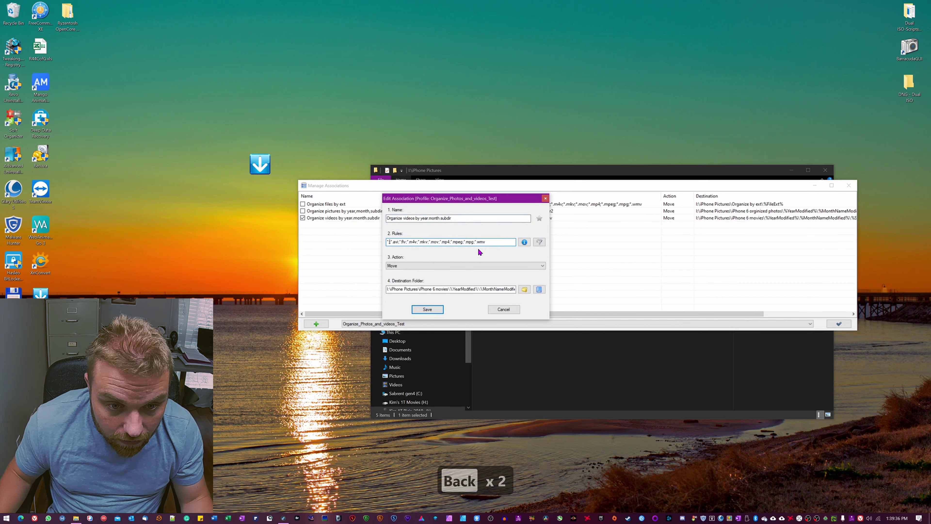
key("BackSpace")
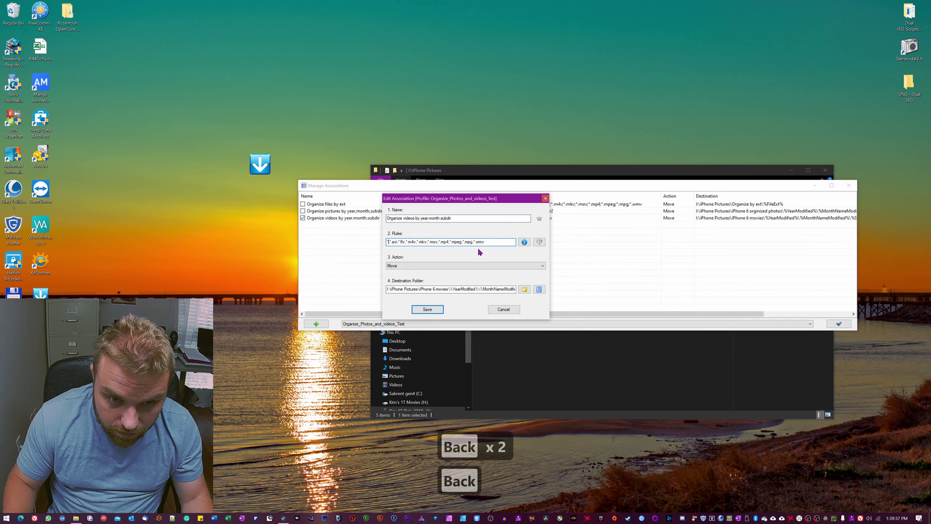
left_click(427, 309)
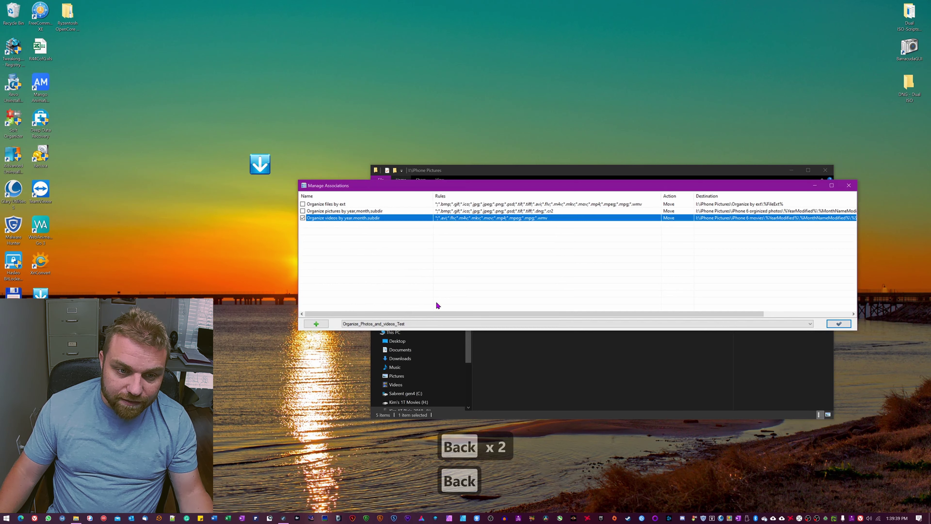
left_click(840, 324)
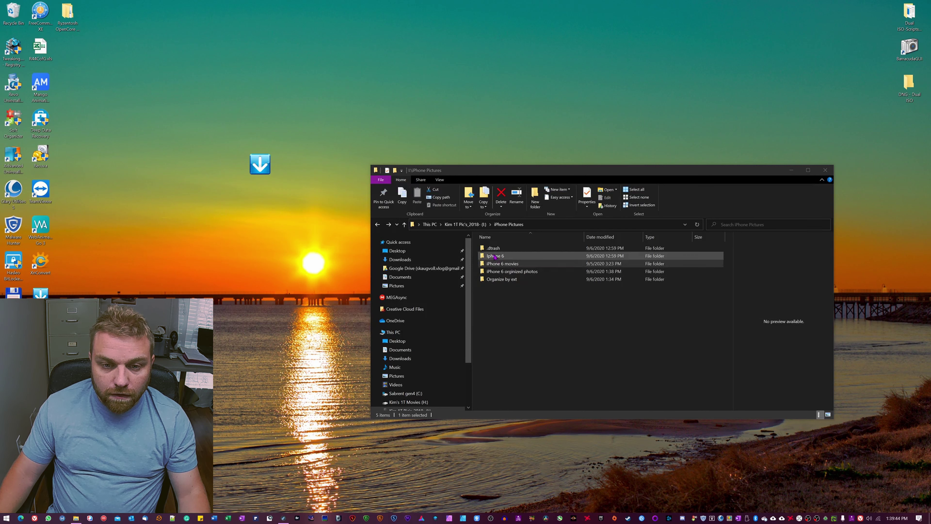
Drop the MOV and MP4 folders from Organize by ext onto DropIt, confirm the large batch, and start moving the videos.
double_click(496, 280)
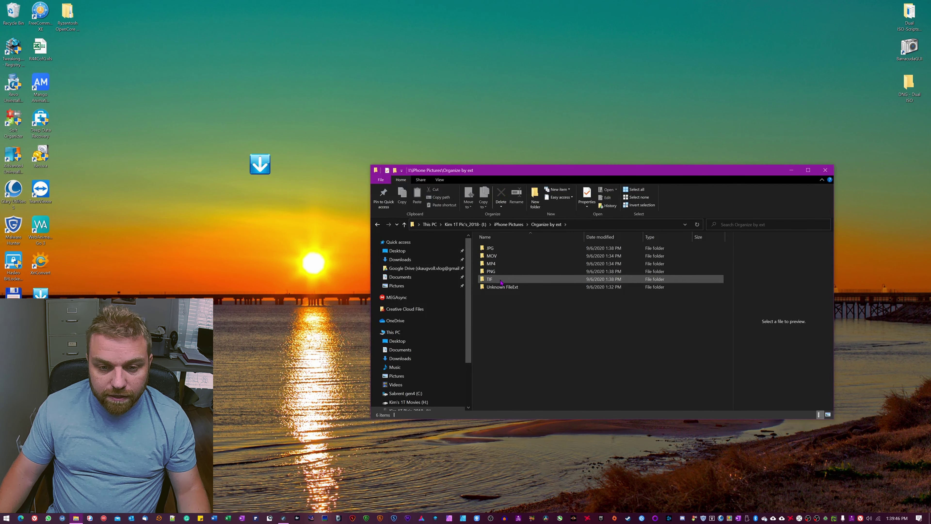
left_click(493, 267)
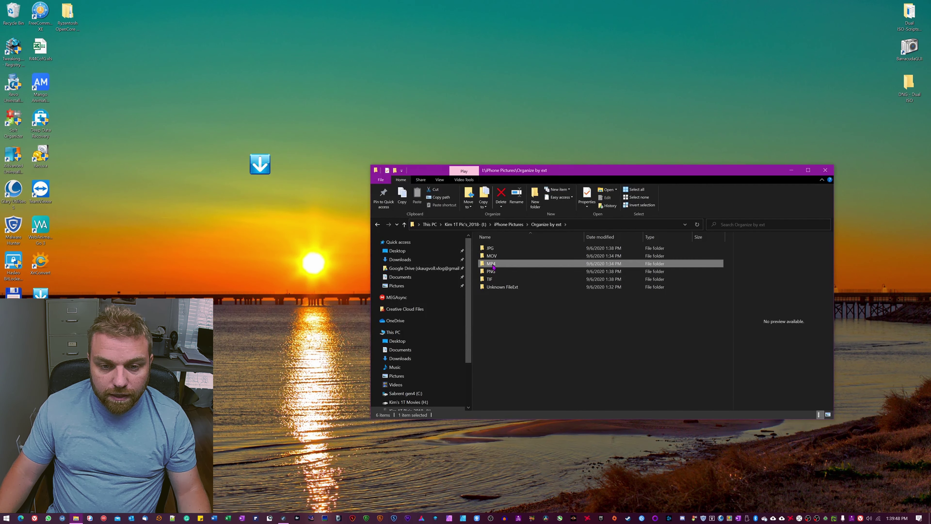
left_click(492, 255, "ctrl")
left_click_drag(492, 258, 272, 178)
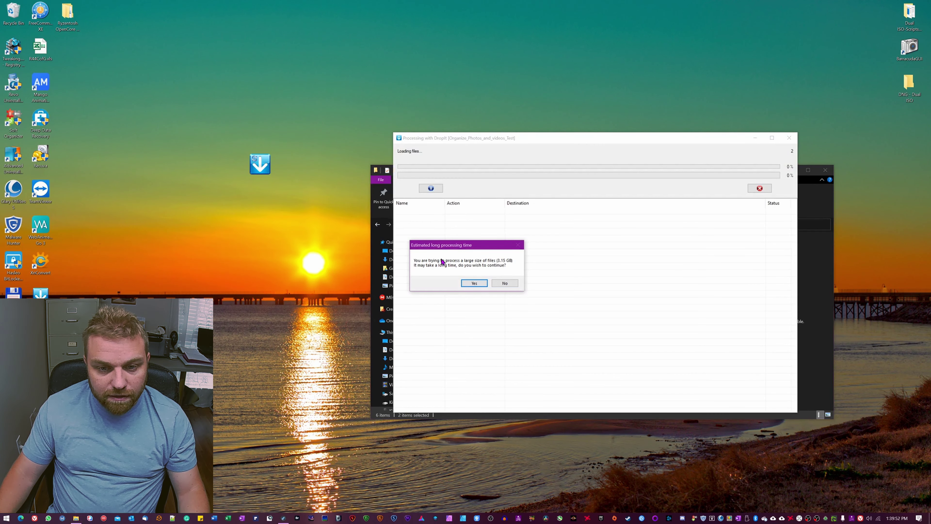
left_click(477, 283)
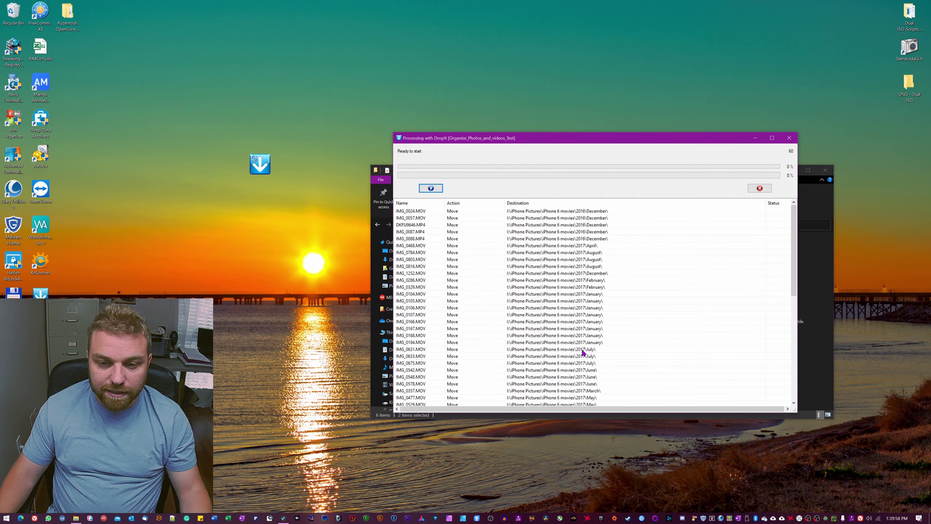
scroll(583, 352, "down", 10)
scroll(581, 330, "up", 10)
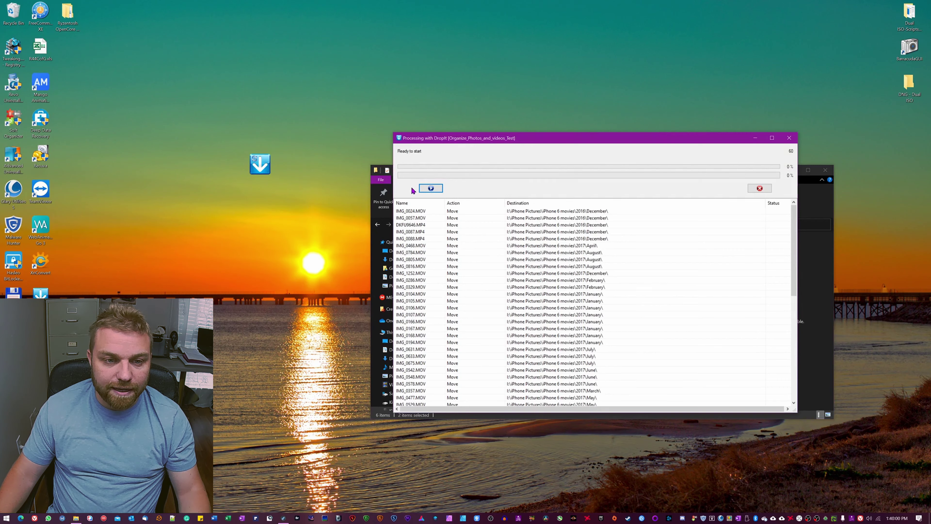
left_click(430, 188)
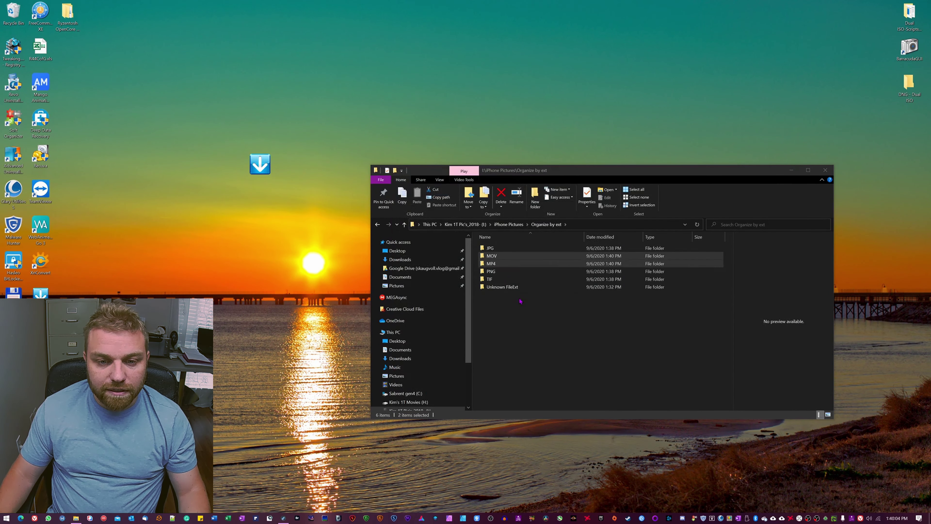
Check the MP4 and TIF folders in Organize by ext, then go back to iPhone Pictures.
double_click(492, 264)
key("alt+Left")
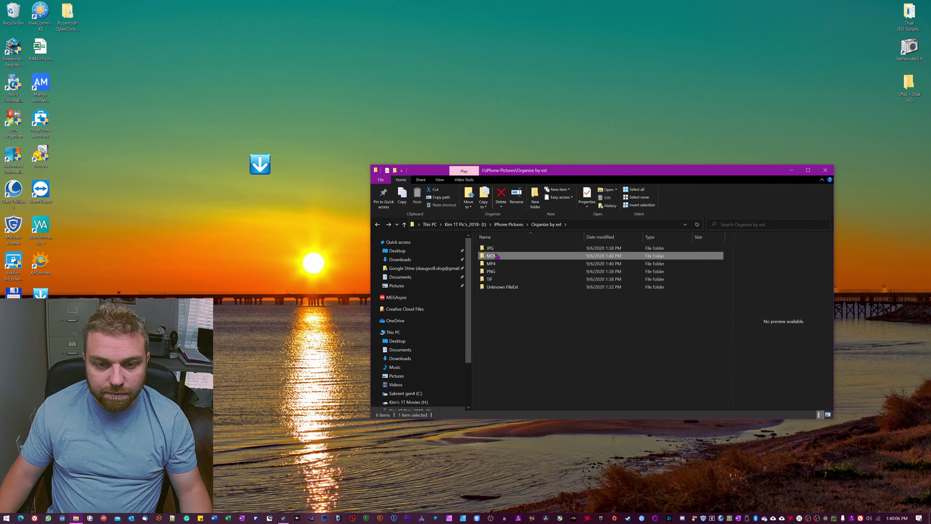
key("alt+Right")
key("alt+Left")
double_click(493, 279)
key("alt+Left")
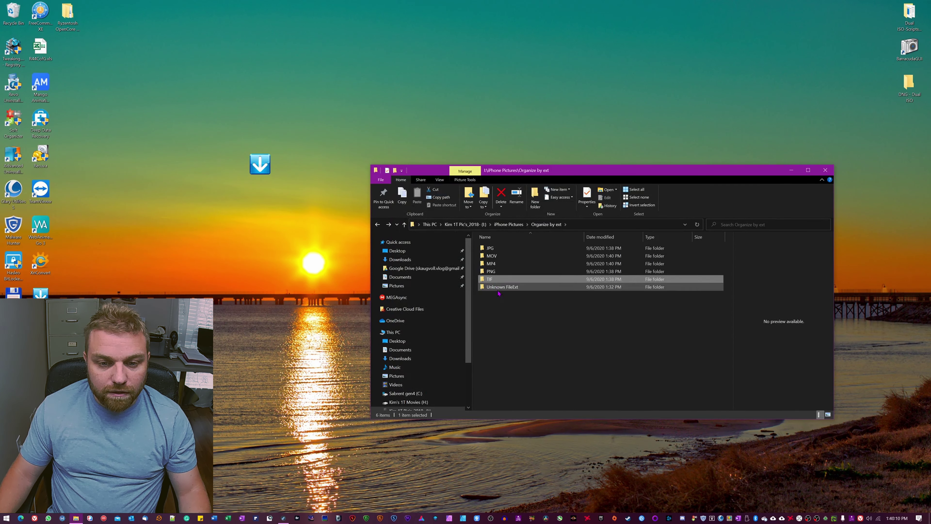
key("alt+Left")
Browse iPhone 6 movies' 2016 December and 2017 folders, then close File Explorer.
left_click(489, 263)
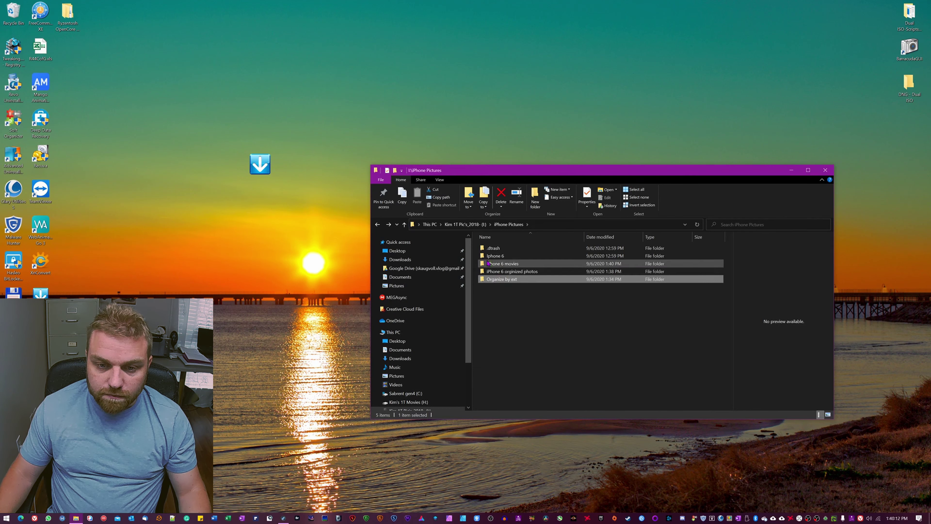
double_click(498, 265)
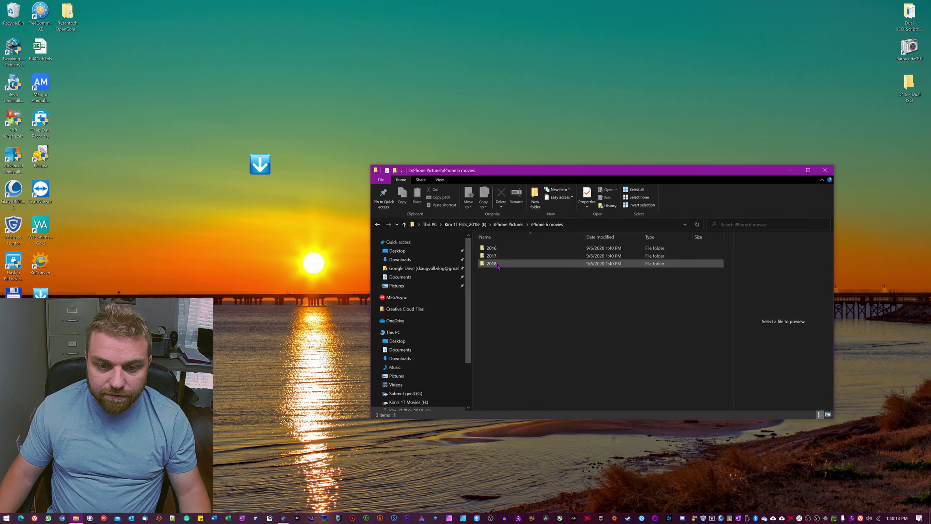
double_click(491, 248)
double_click(500, 248)
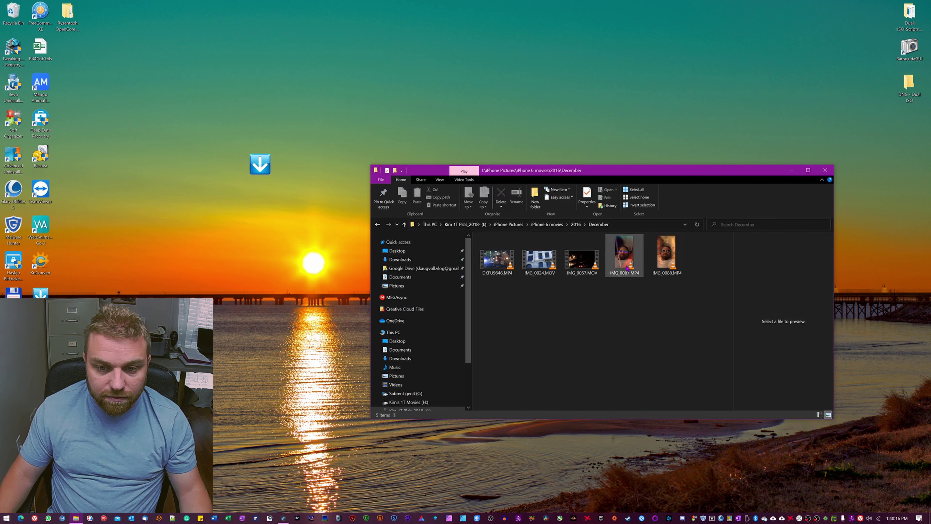
key("alt+Left")
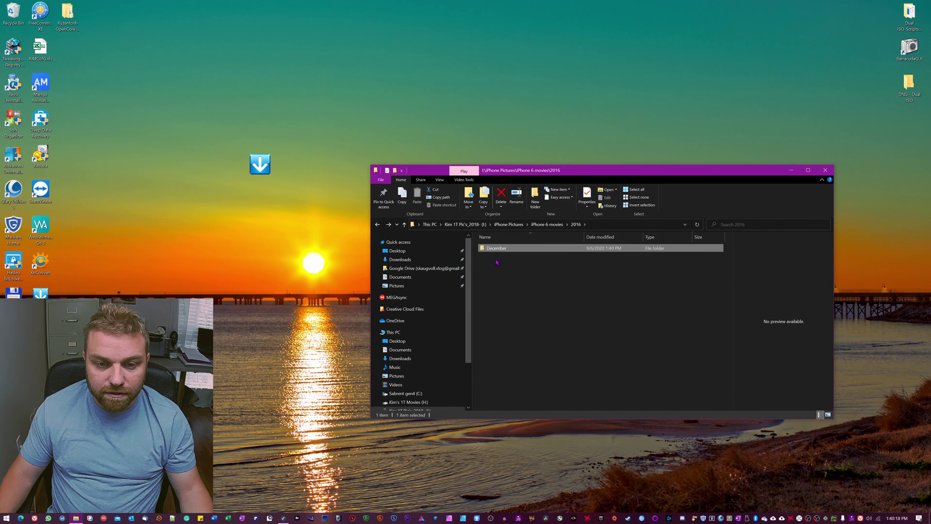
key("alt+Left")
double_click(491, 257)
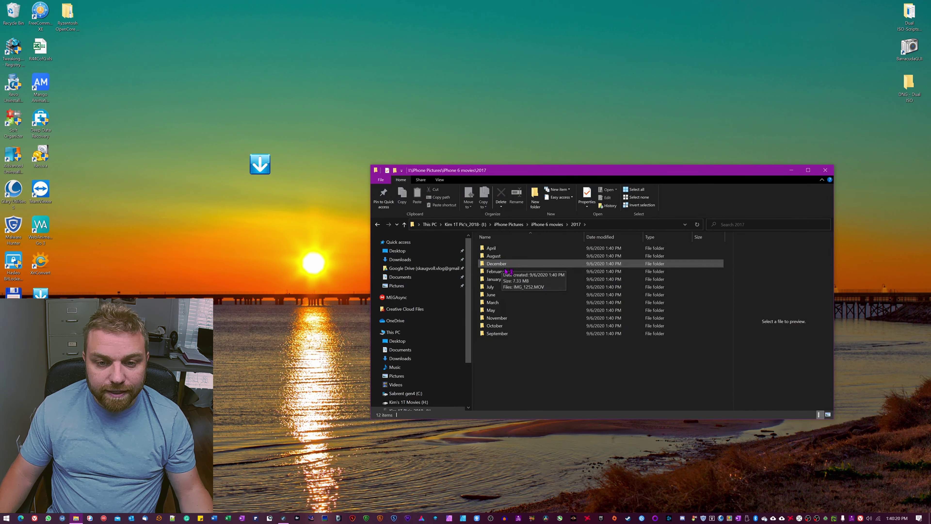
key("alt+F4")
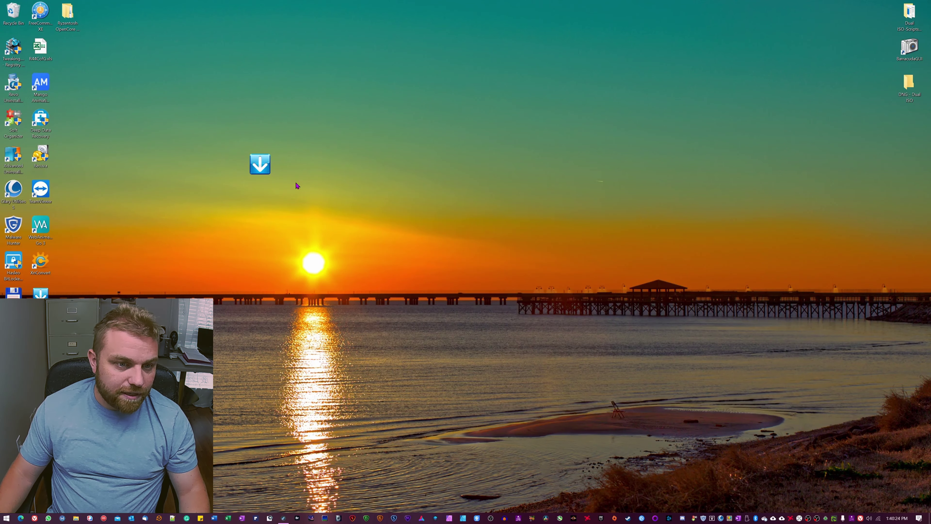
Reopen Explorer on the I: drive, inspect iPhone 6 movies 2017 June, and return to iPhone Pictures.
key("super+e")
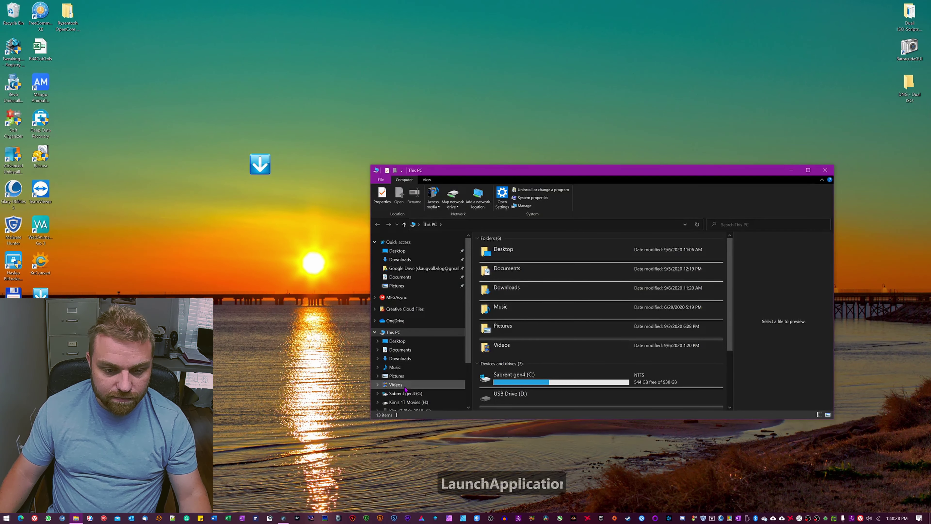
scroll(405, 389, "down", 1)
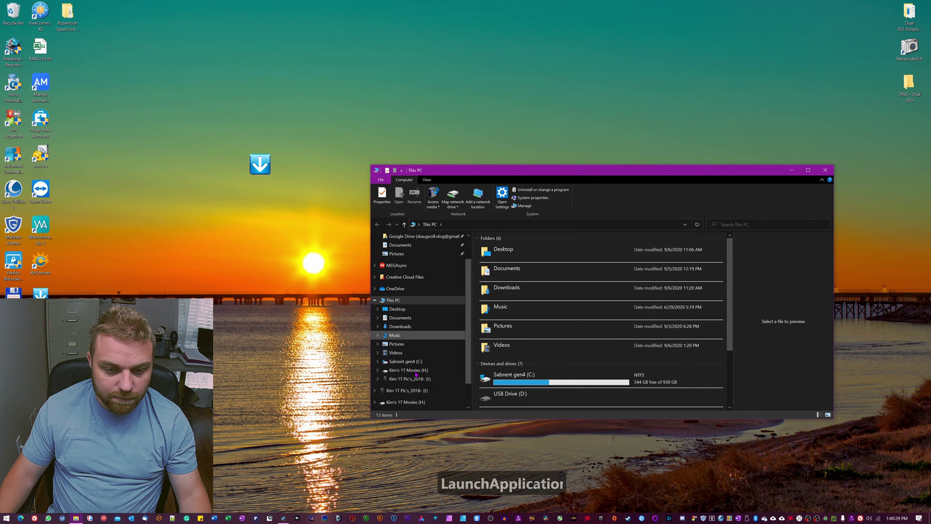
left_click(402, 380)
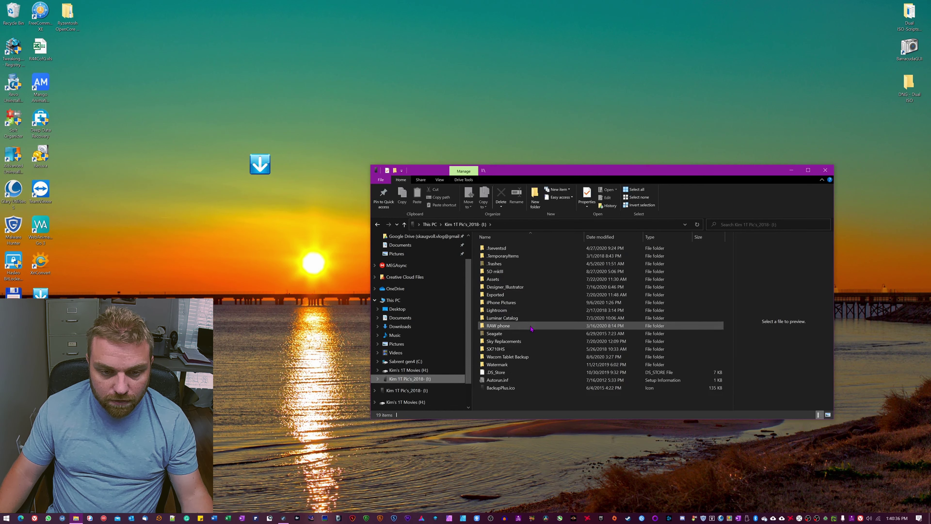
left_click(514, 304)
double_click(513, 303)
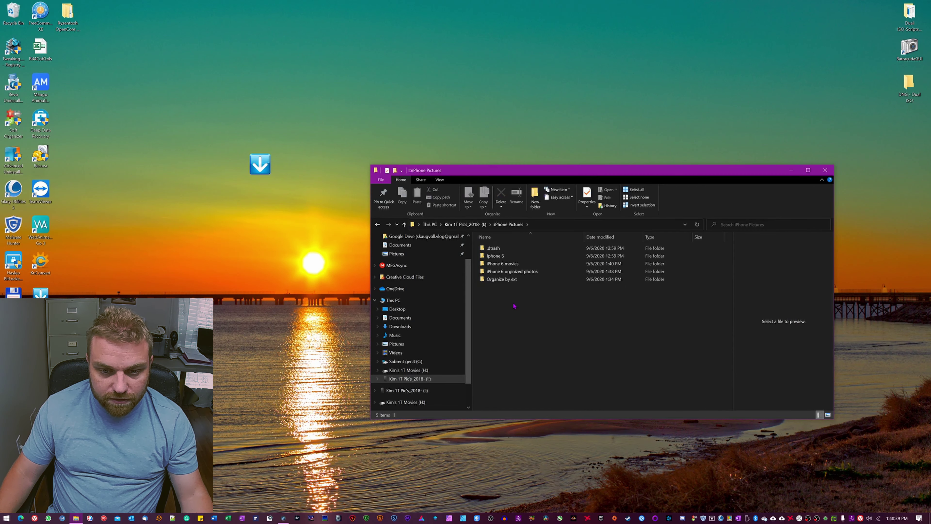
double_click(499, 264)
double_click(495, 264)
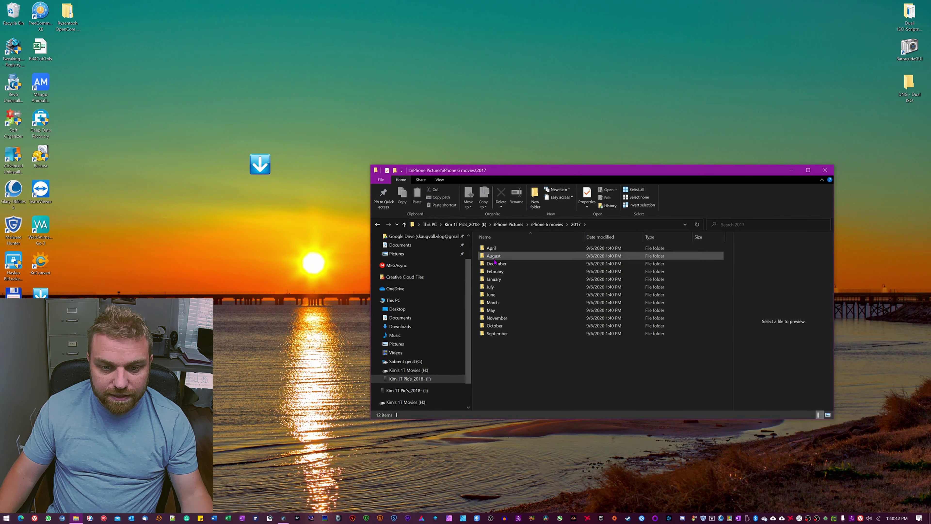
double_click(501, 294)
key("alt+Left")
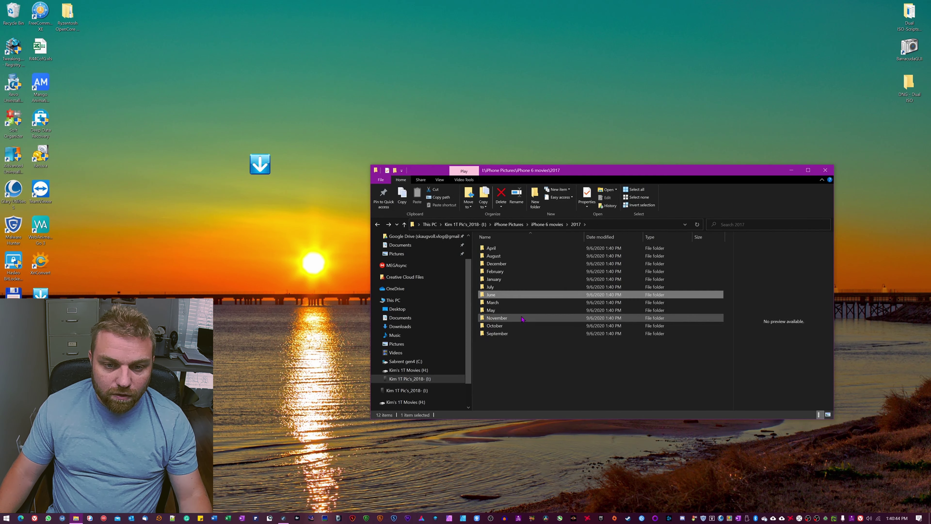
key("alt+Left")
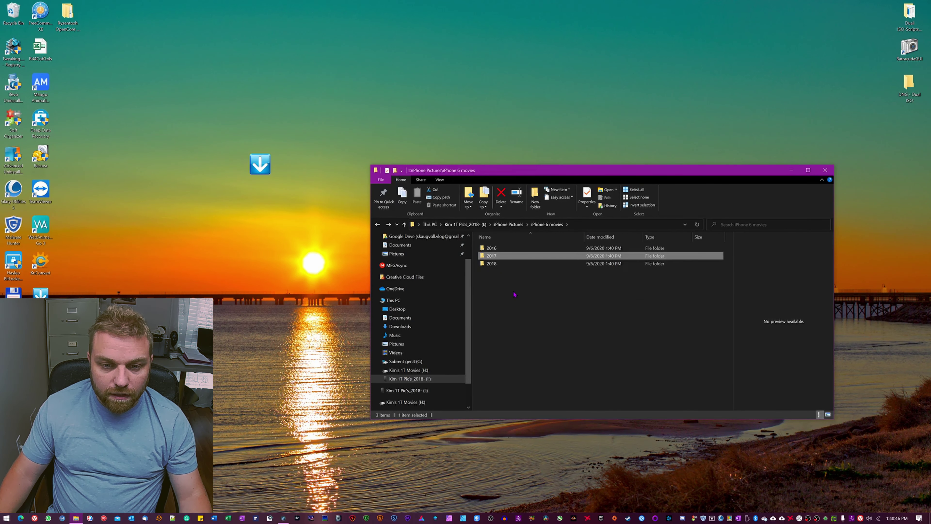
key("alt+Left")
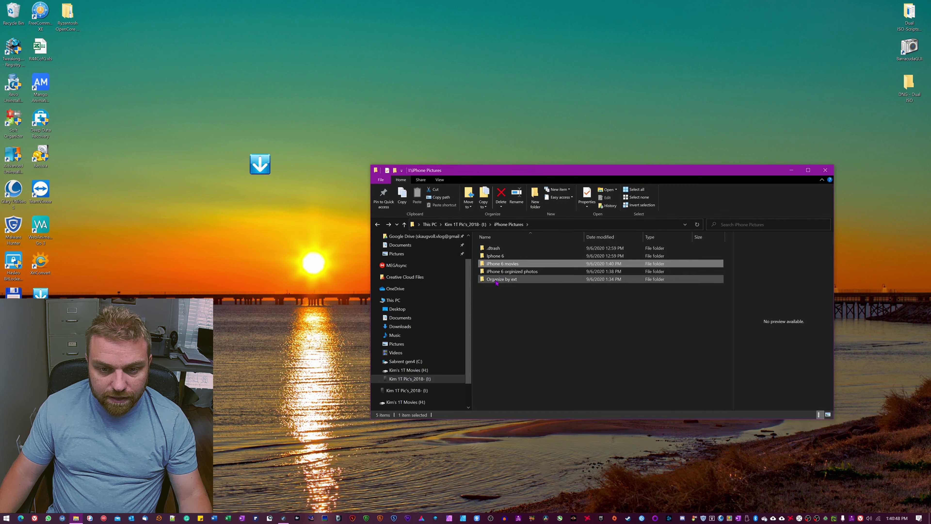
Try deleting the Organize by ext folder and dismiss the access denied message.
left_click(499, 281)
key("Delete")
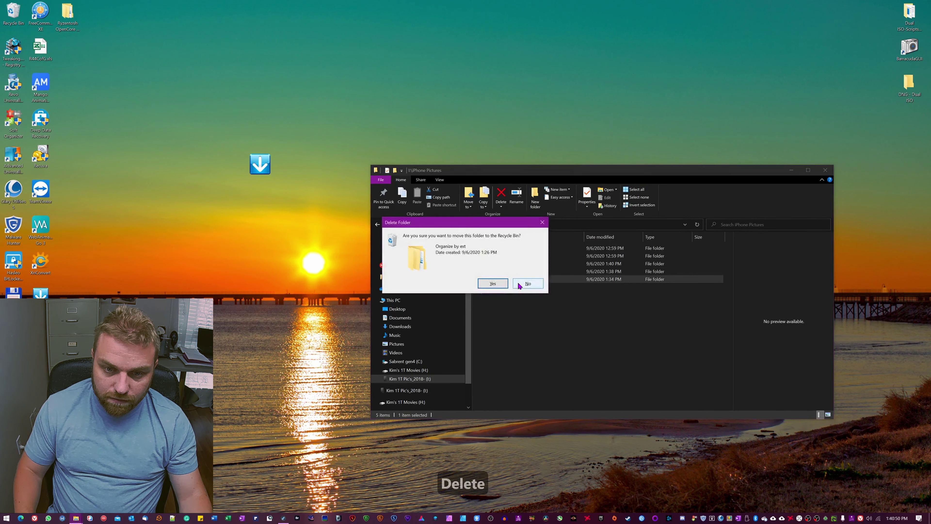
key("Return")
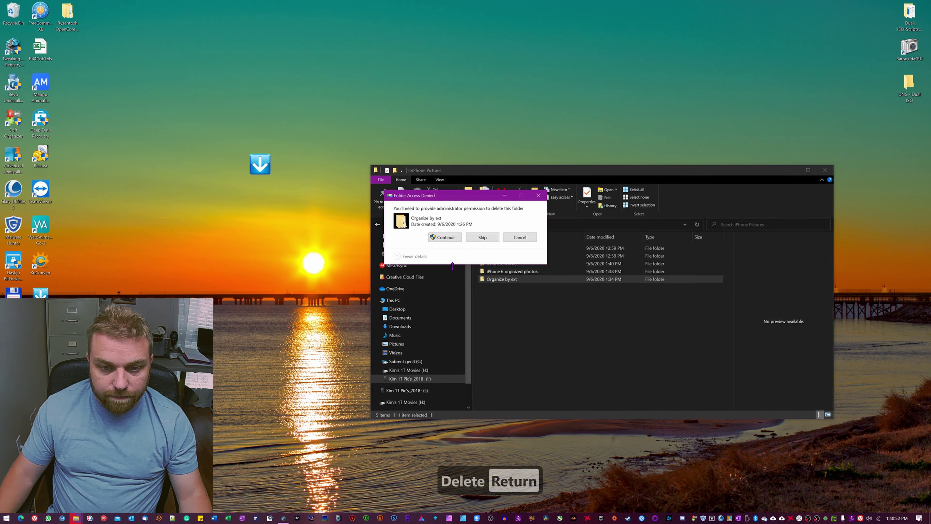
left_click(539, 195)
Exit DropIt, retry deleting Organize by ext with administrator permission, then cancel the attempt.
right_click(260, 170)
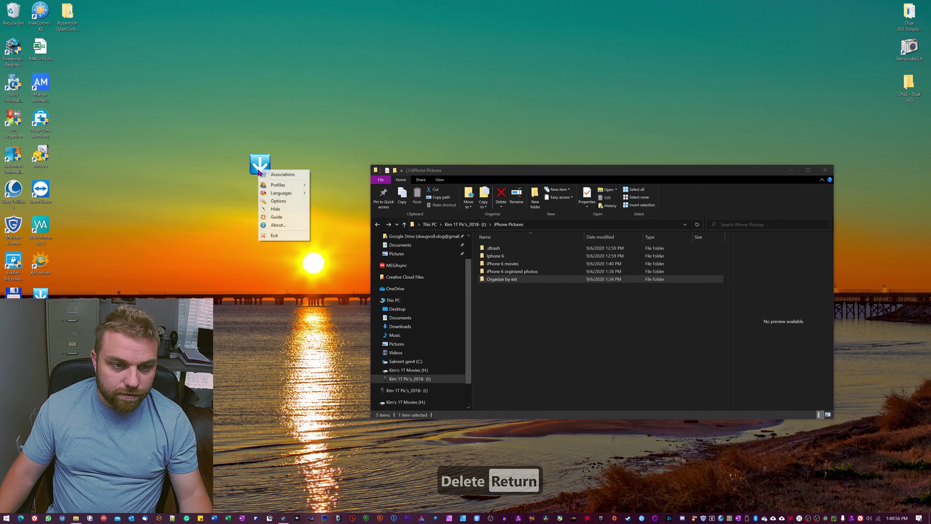
left_click(274, 236)
left_click(498, 280)
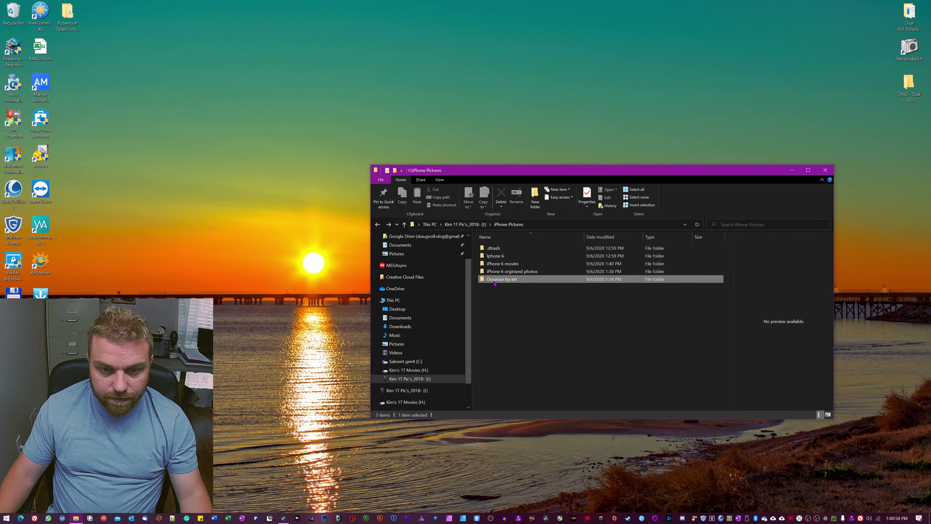
key("Delete")
key("Return")
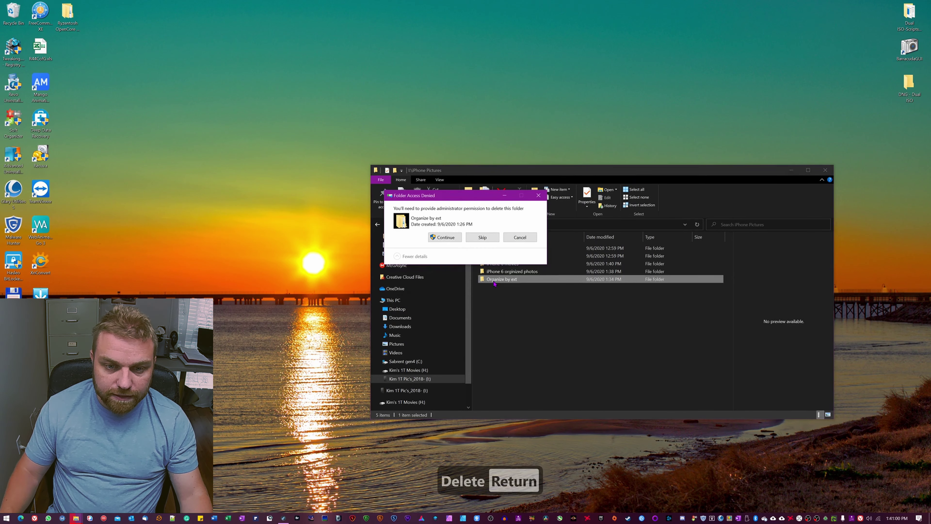
left_click(453, 238)
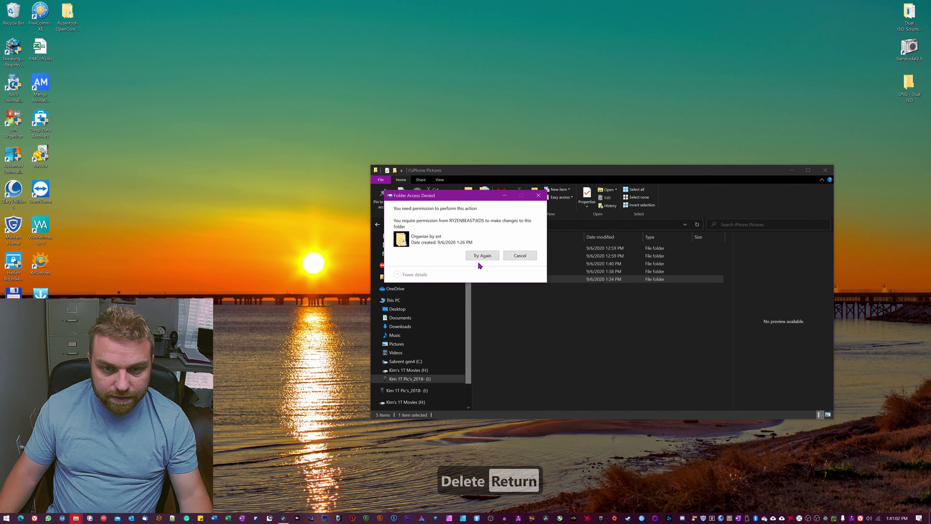
left_click(491, 254)
left_click(520, 255)
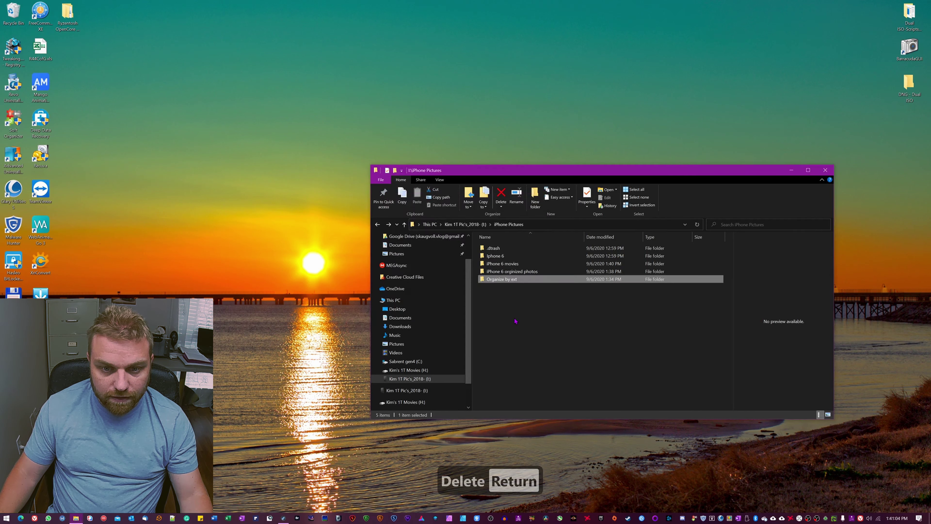
left_click(504, 298)
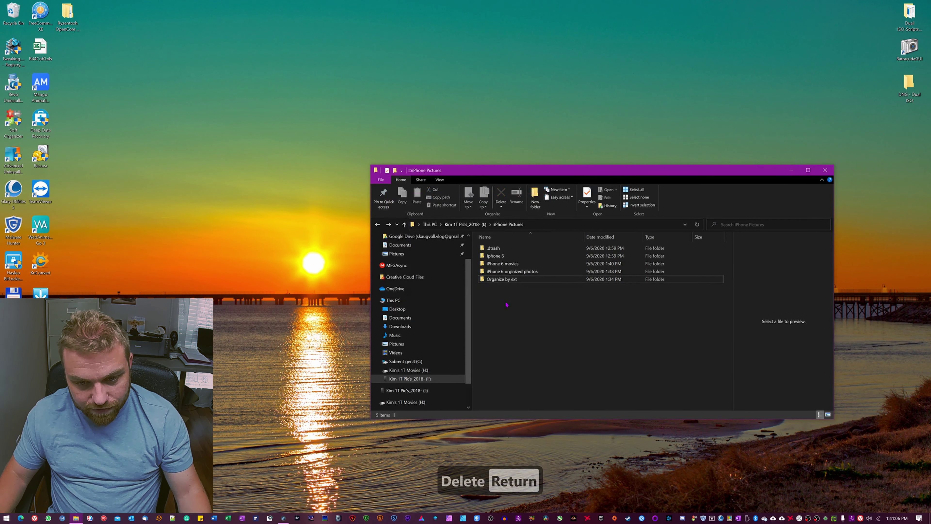
double_click(499, 272)
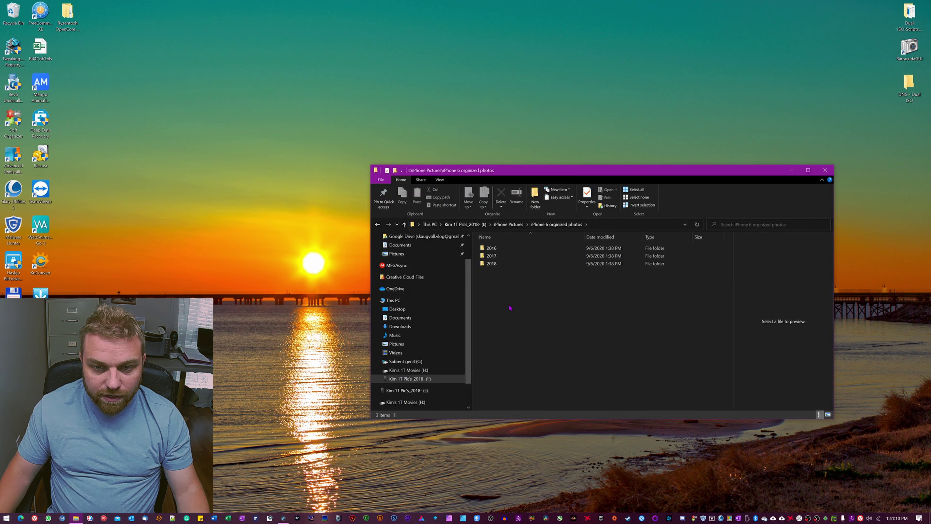
key("BackSpace")
left_click(503, 265)
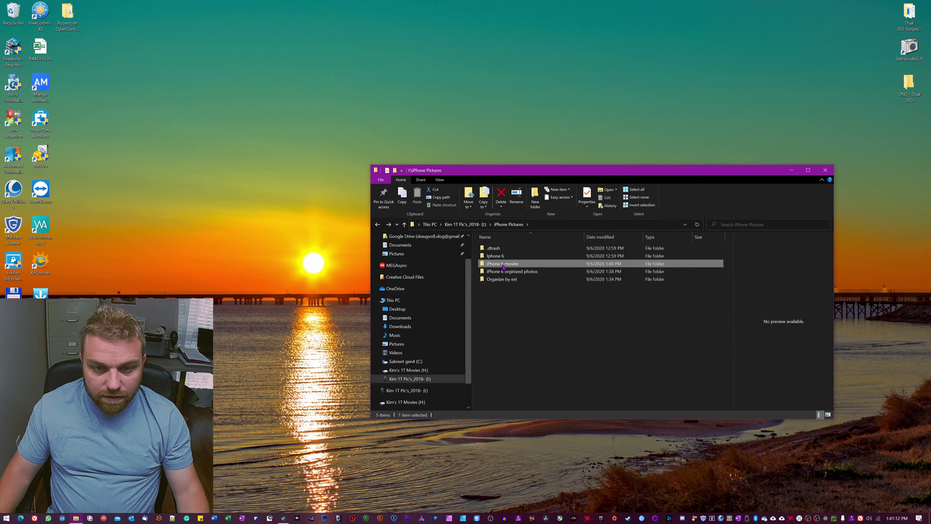
left_click(502, 267)
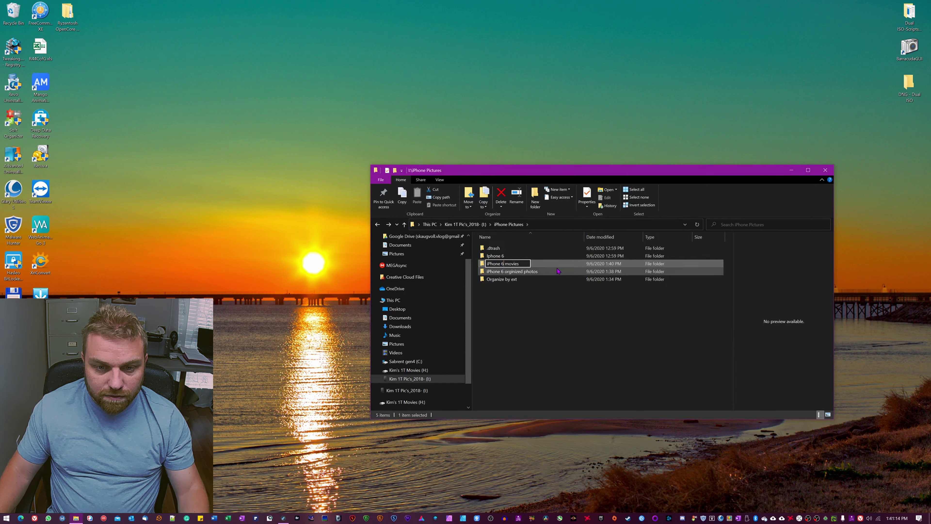
type("Prgamn")
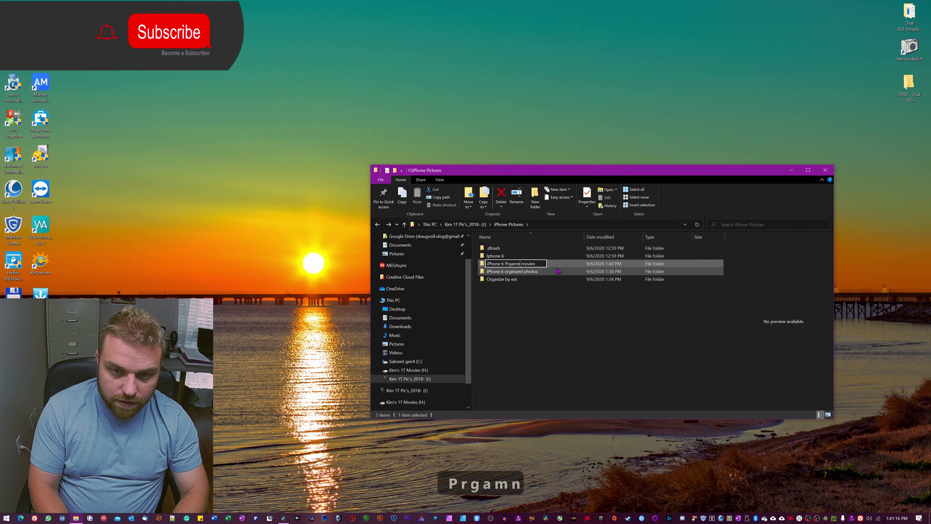
key("BackSpace")
key("BackSpace")
type("O")
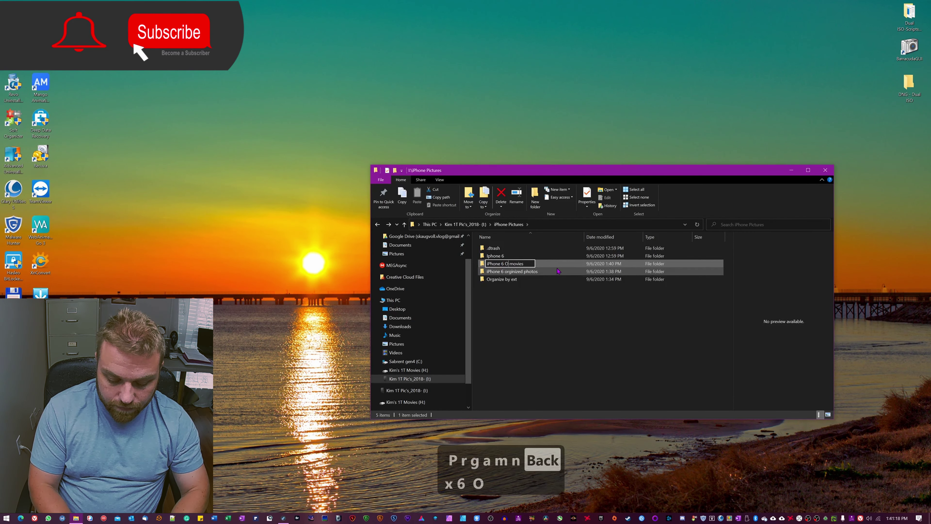
type("rgani")
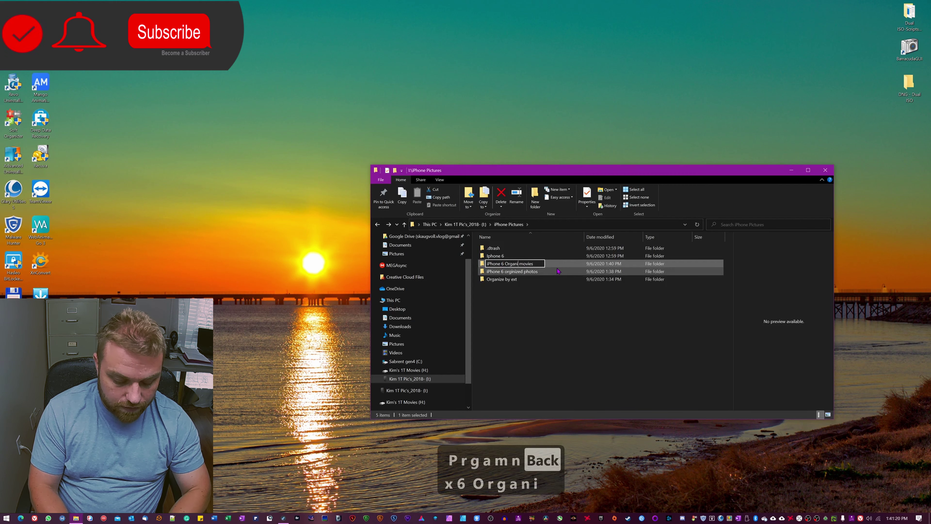
type("zed")
key("Return")
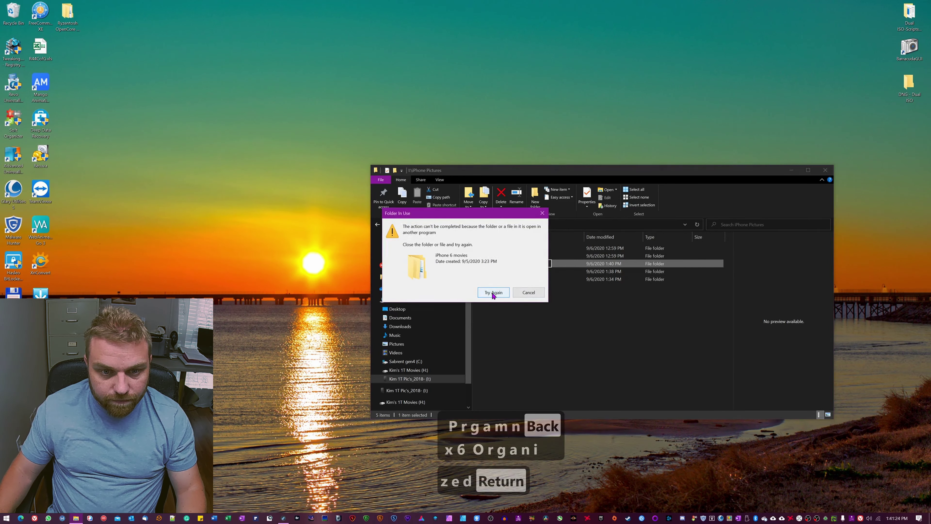
left_click(493, 293)
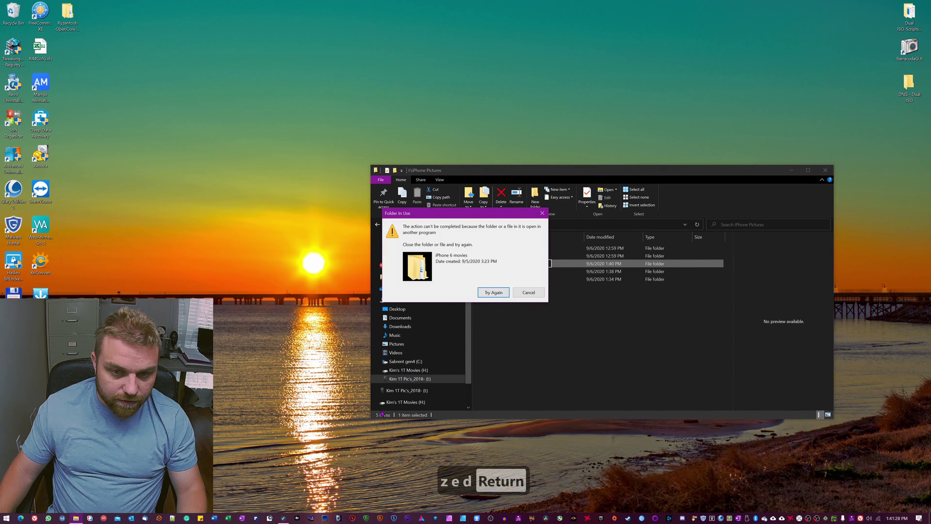
left_click(541, 213)
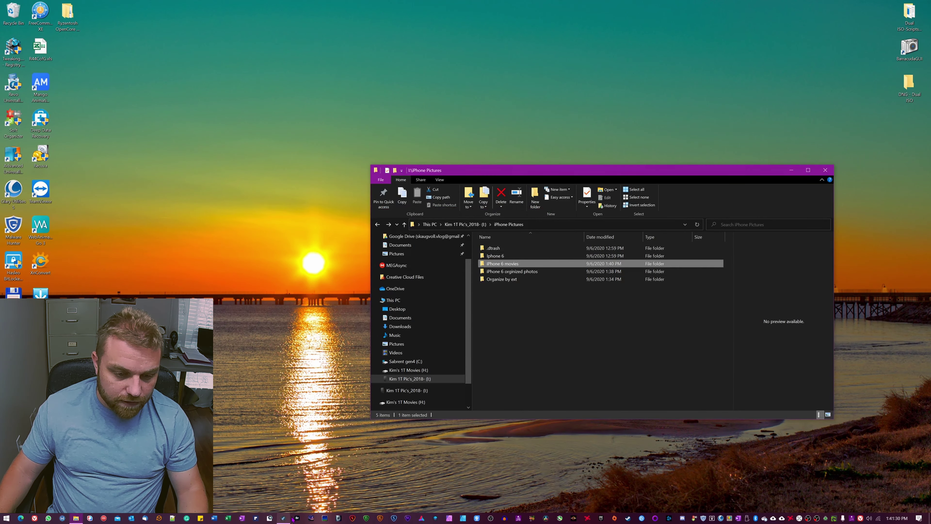
Close File Explorer, bring digiKam fully into view, and expand the iPhone Pictures album.
left_click(826, 169)
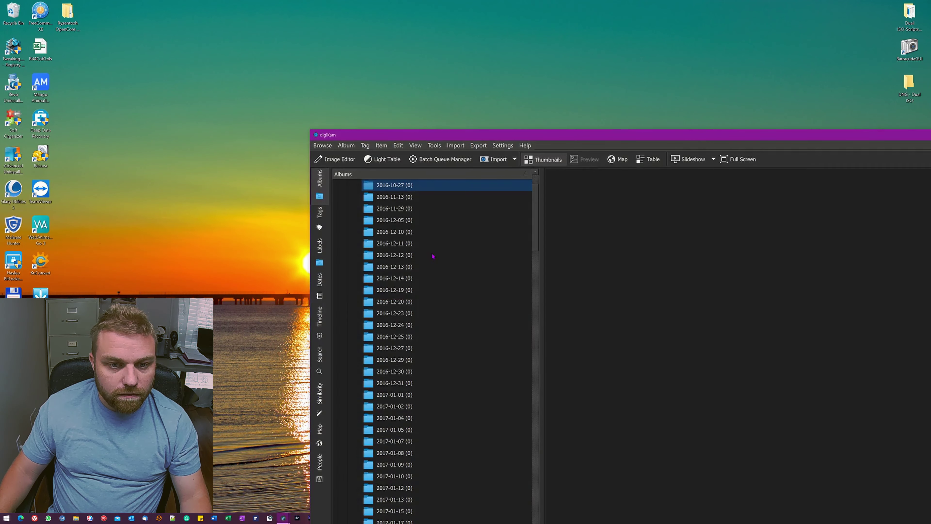
left_click_drag(770, 129, 447, 1)
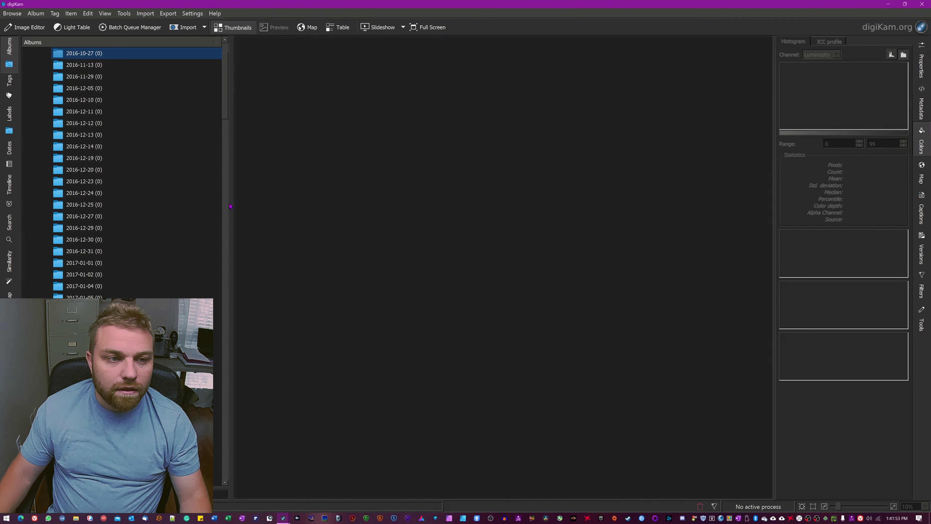
scroll(99, 201, "up", 2)
left_click(27, 89)
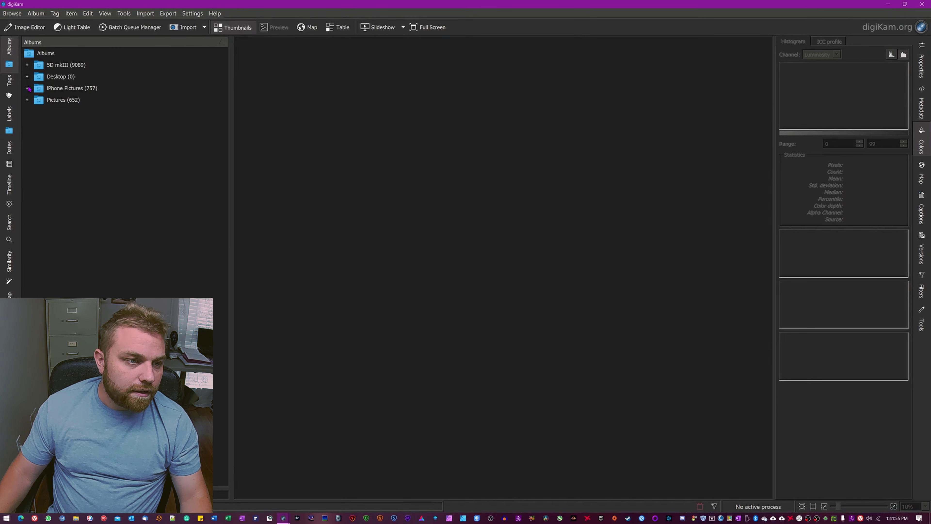
left_click(27, 88)
left_click(37, 100)
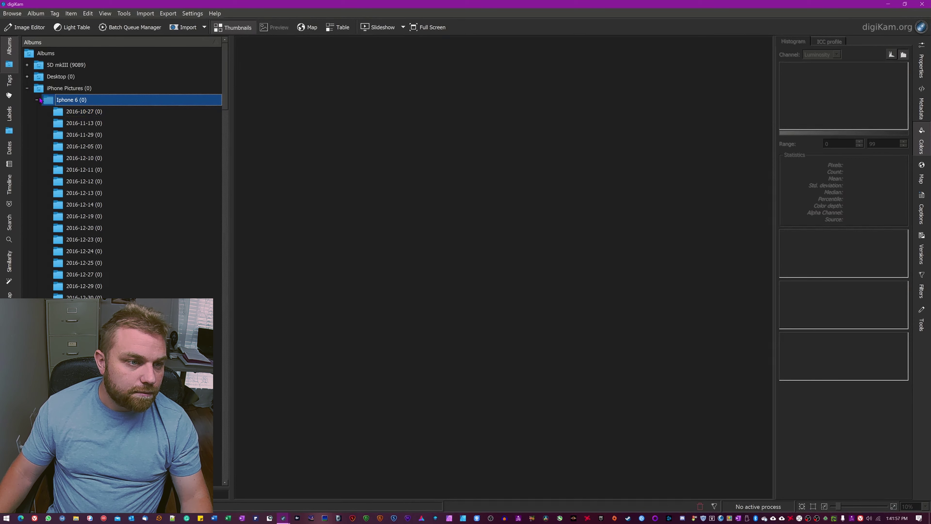
left_click(37, 100)
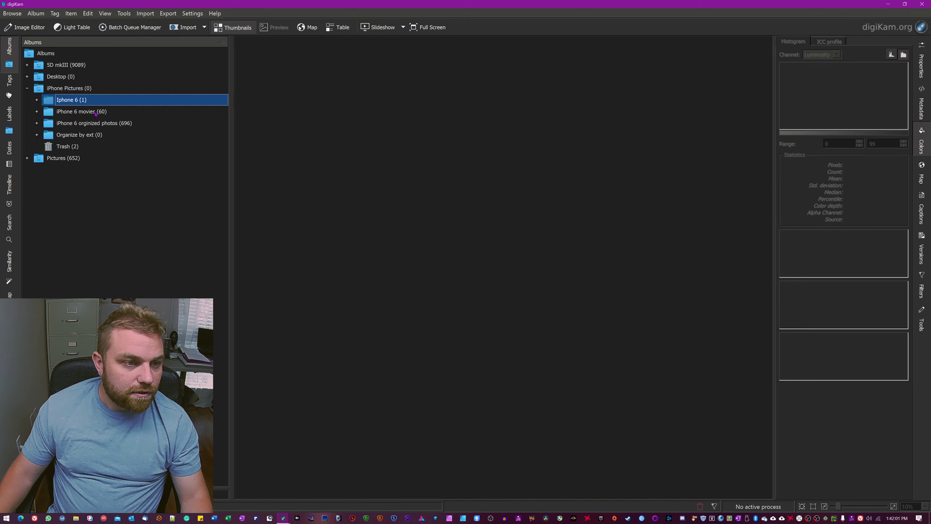
Delete the Organize by ext album and move it with its subalbums to the trash.
double_click(73, 136)
right_click(72, 136)
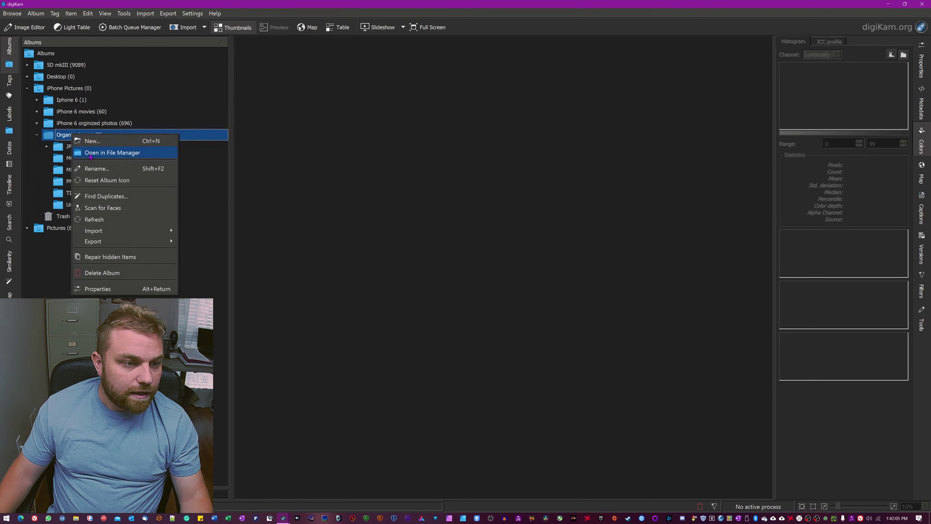
left_click(97, 274)
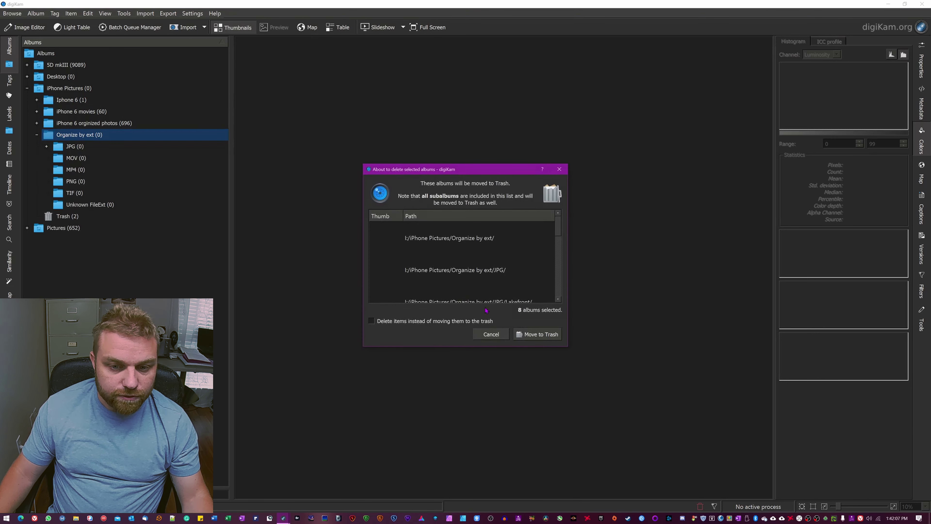
left_click(542, 335)
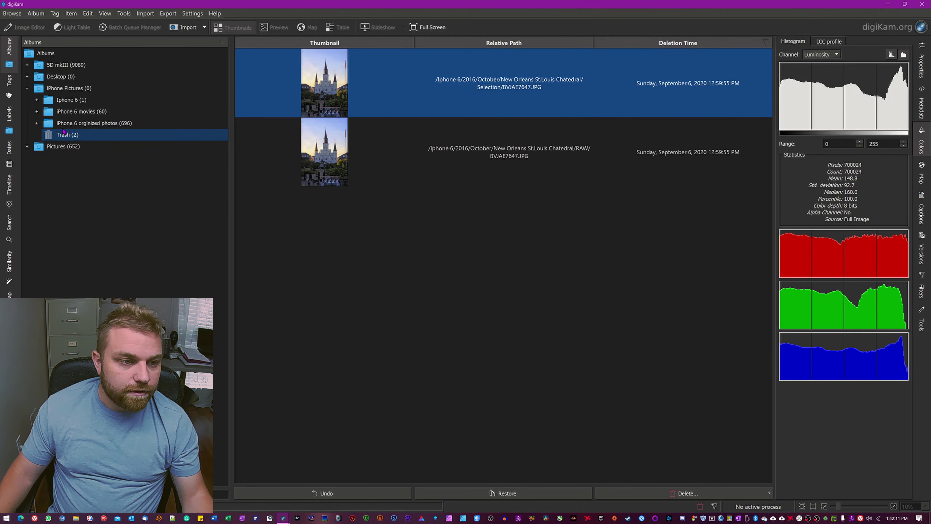
View the five videos in iPhone 6 movies > 2016 > December, then minimize digiKam.
left_click(70, 113)
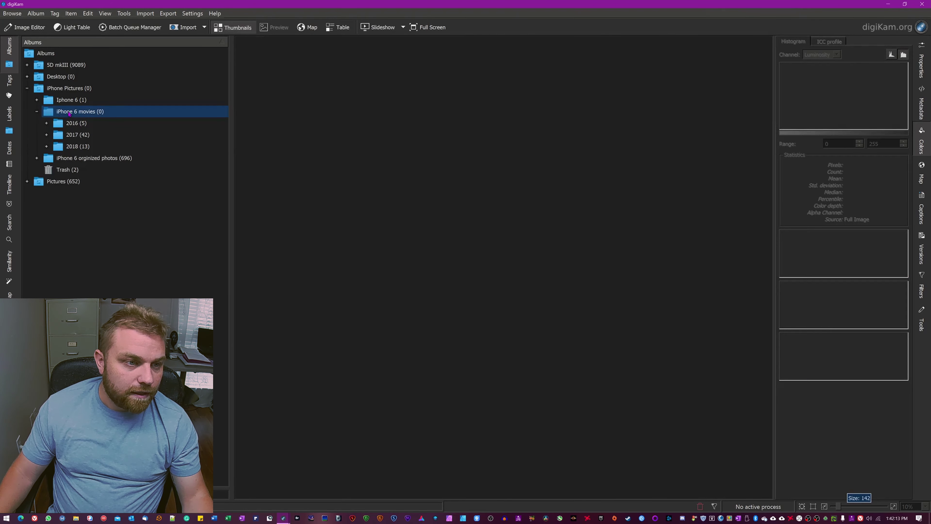
left_click(74, 125)
left_click(91, 136)
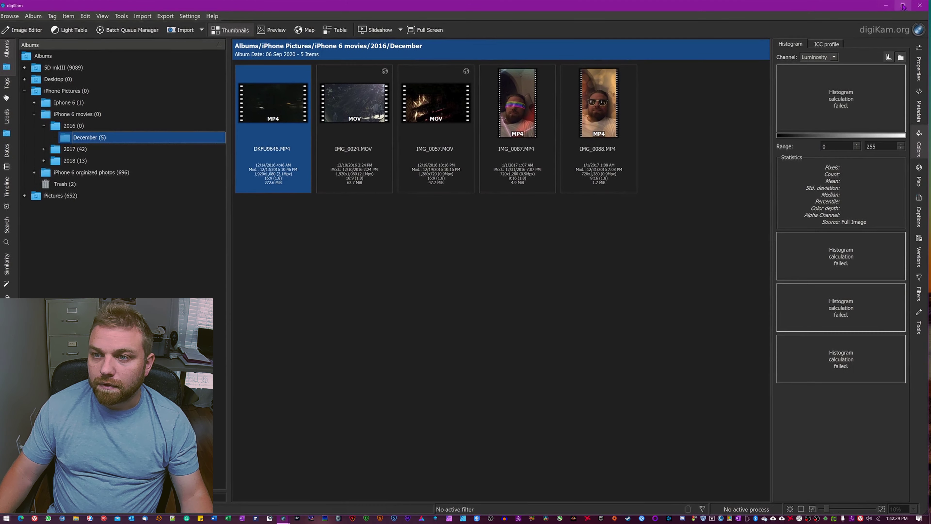
left_click(887, 5)
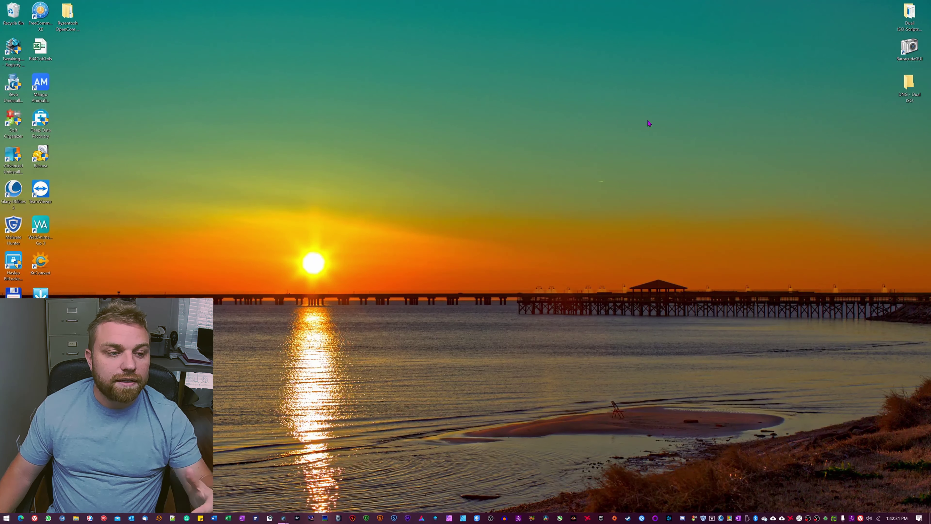